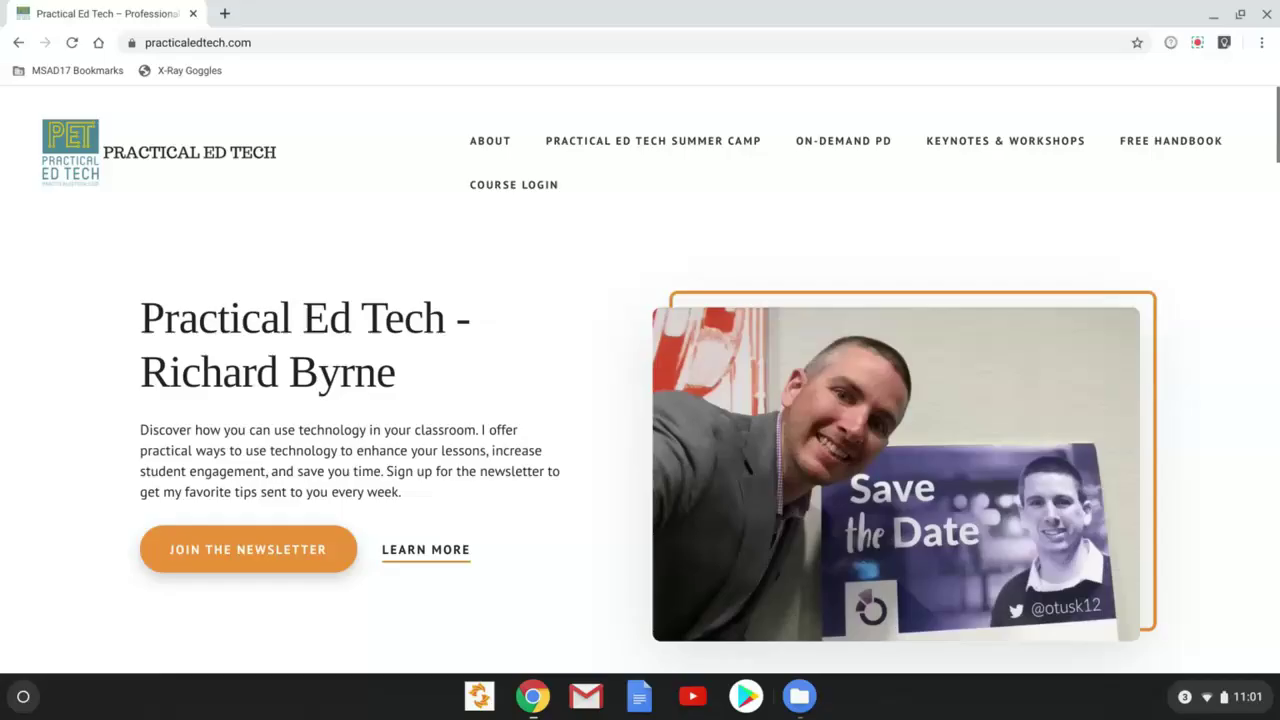
Minimize the browser and Files windows, then launch Camera by searching 'camera' in the Launcher
click(1212, 15)
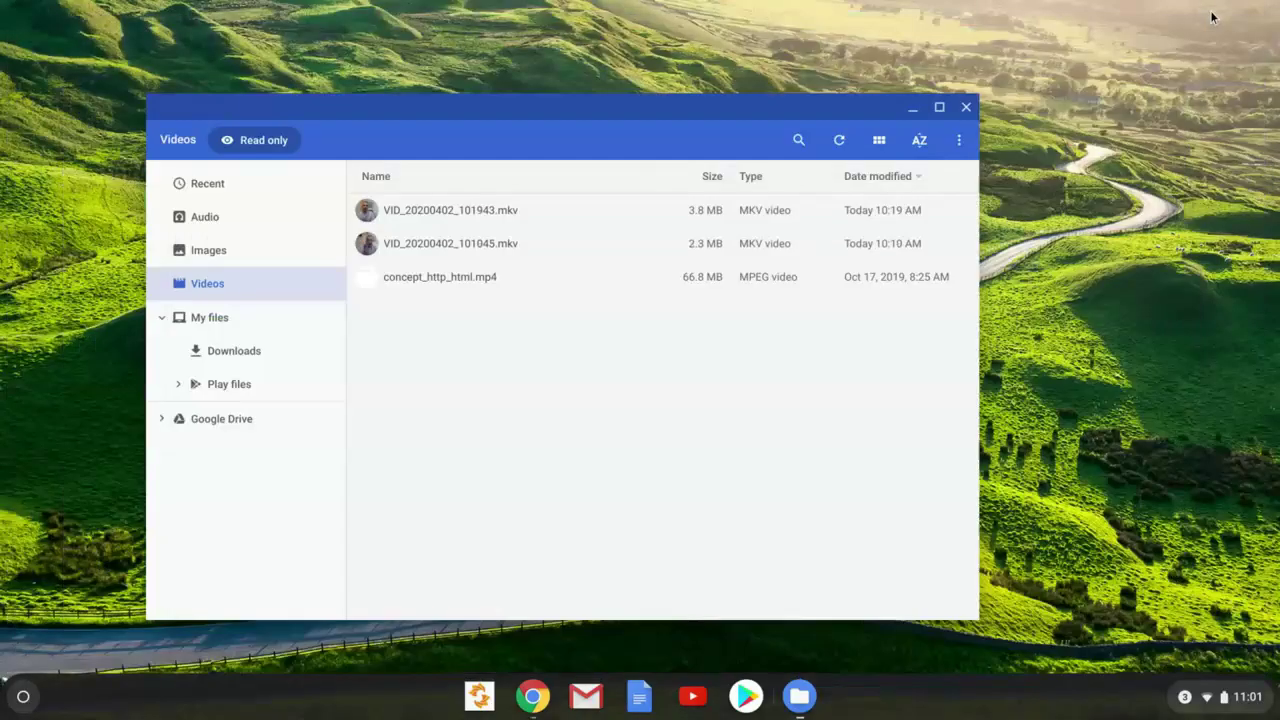
click(912, 107)
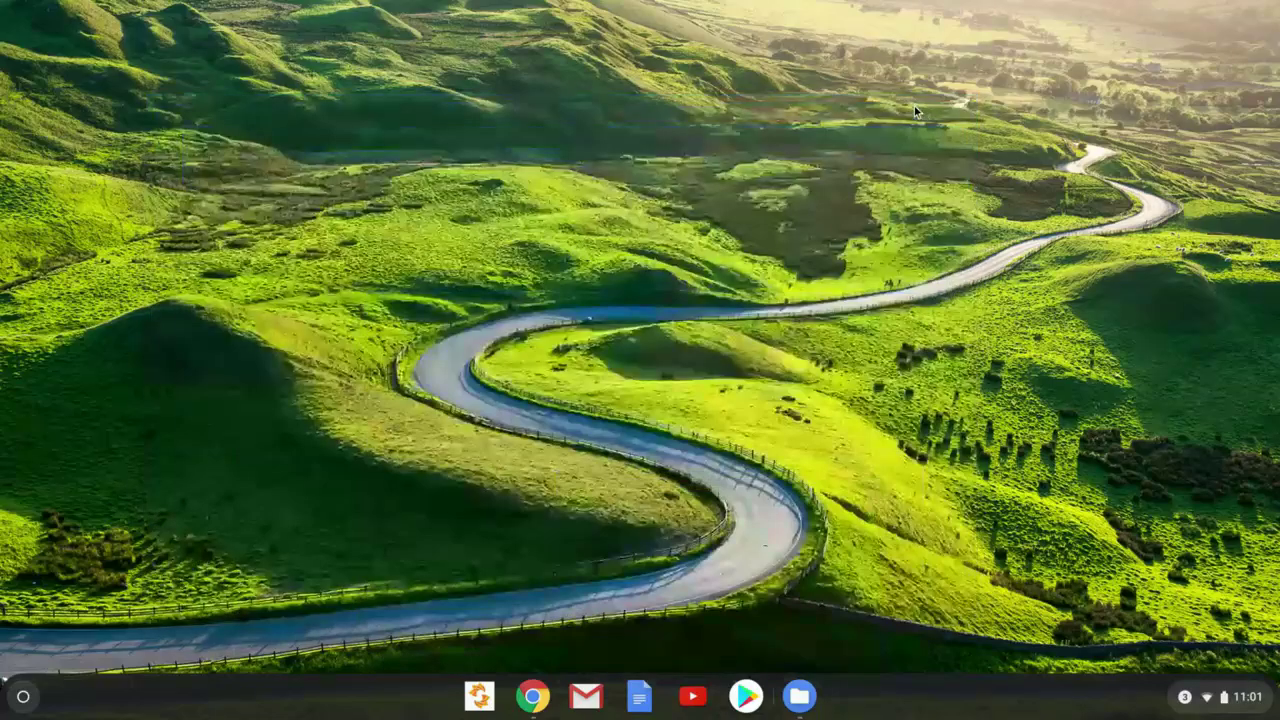
click(22, 697)
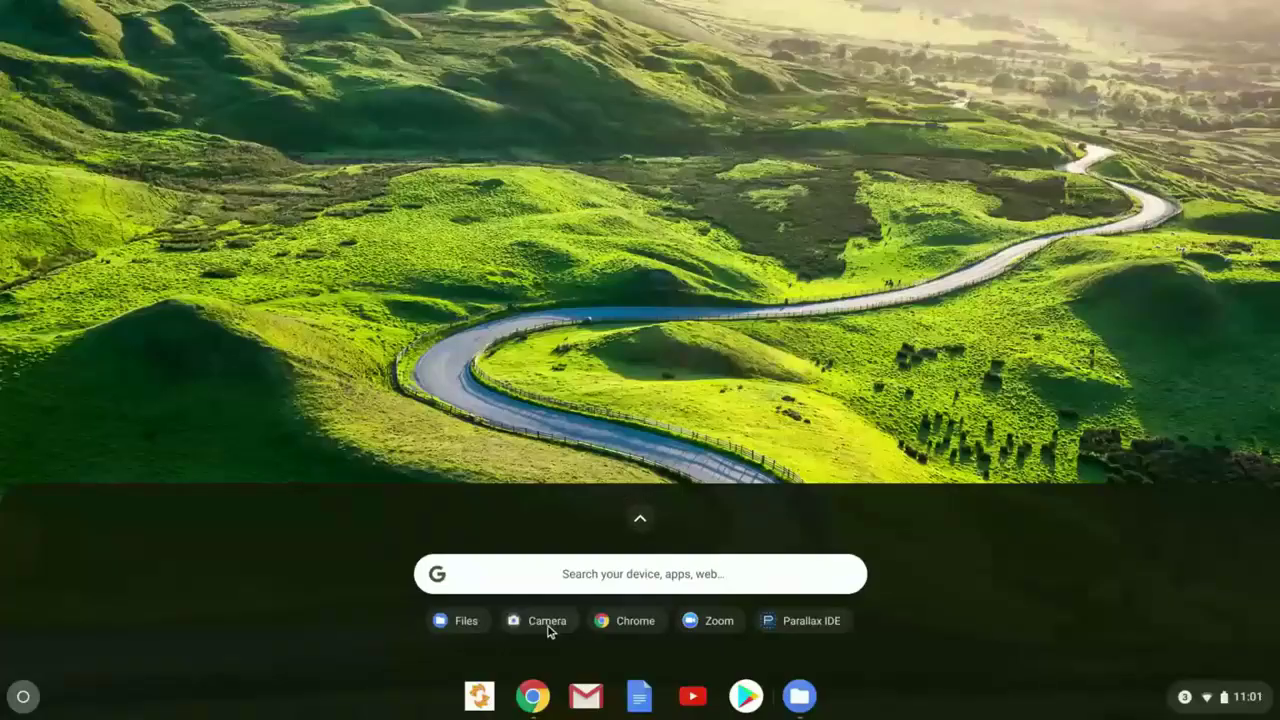
click(662, 575)
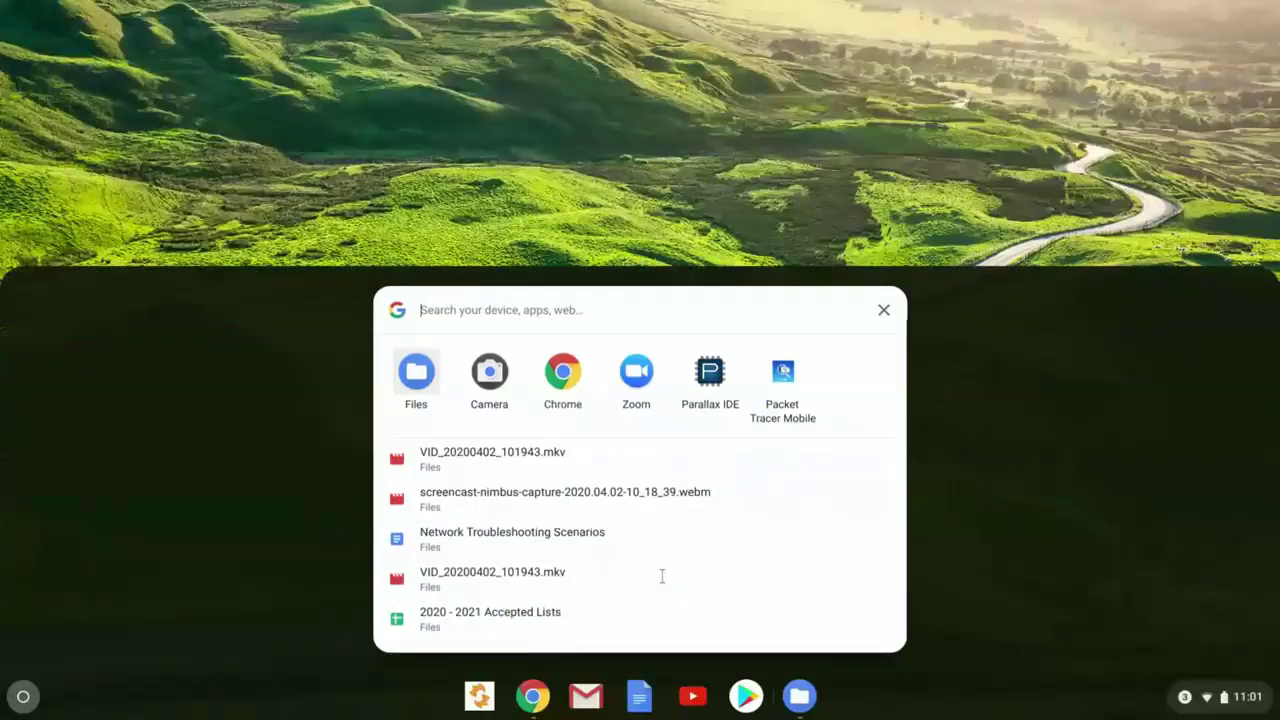
text(camera)
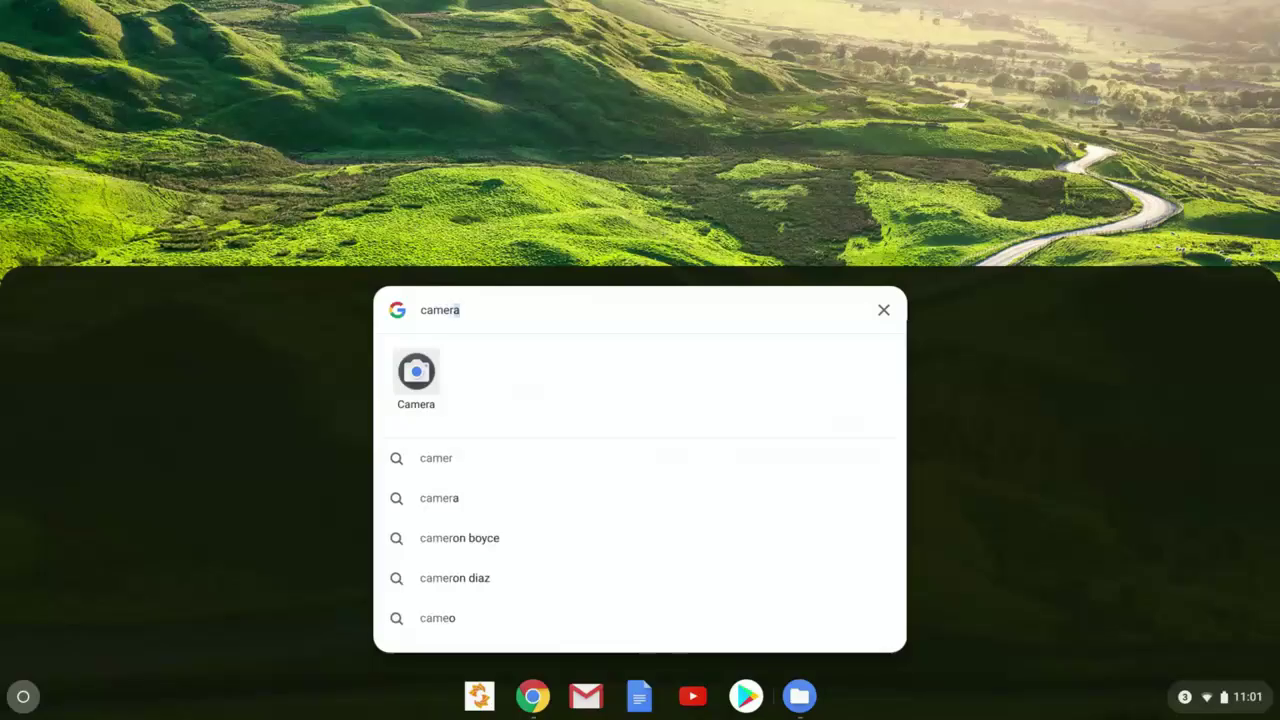
click(419, 370)
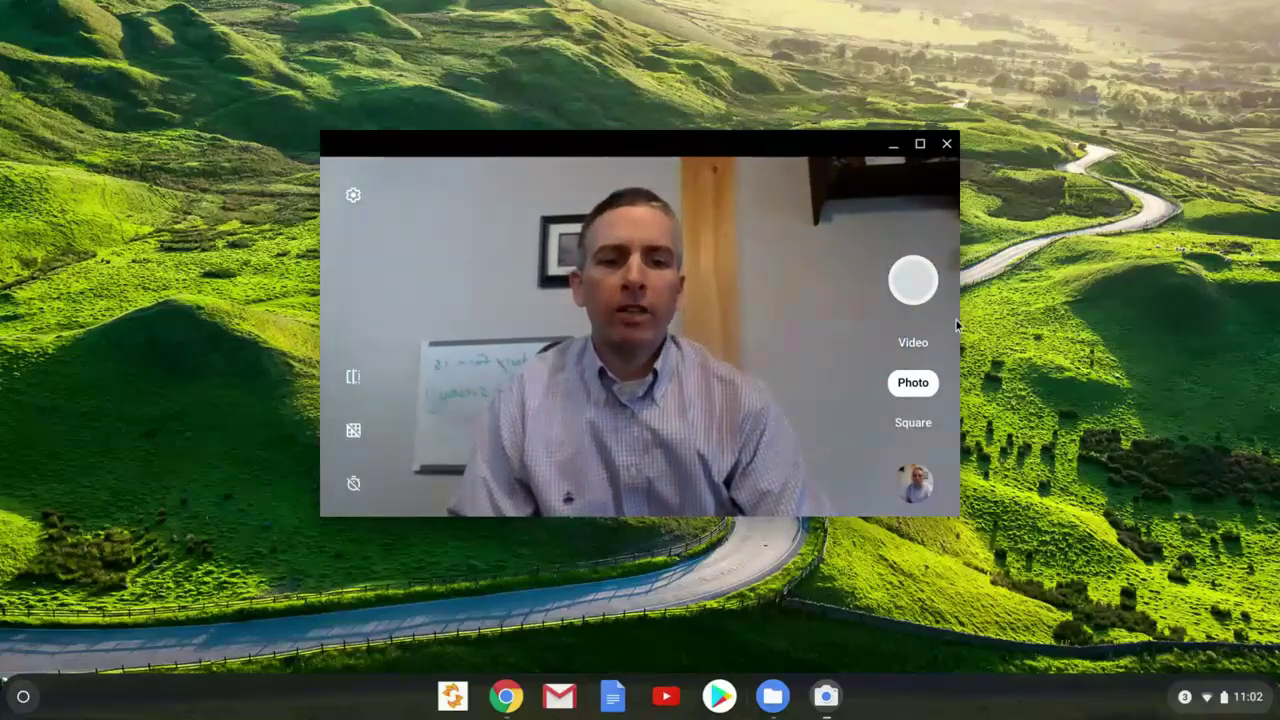
Record a roughly ten-second webcam clip in video mode, then close the Camera app
click(920, 346)
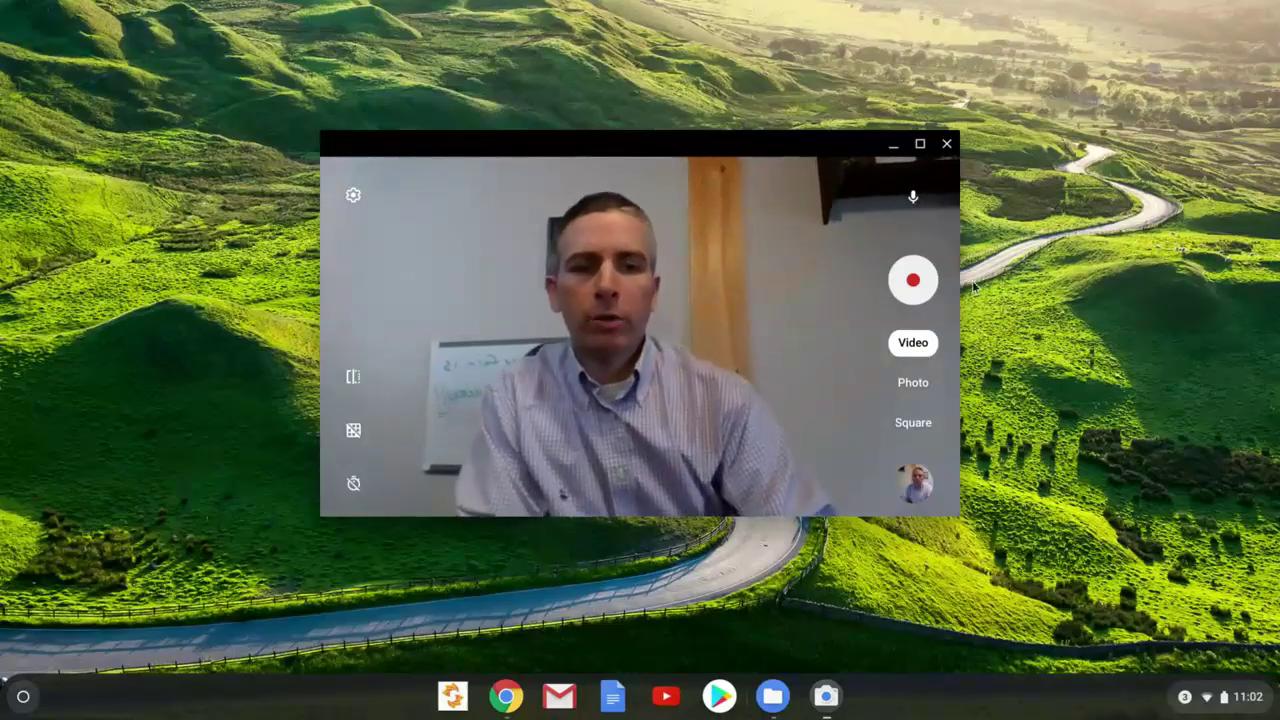
click(911, 290)
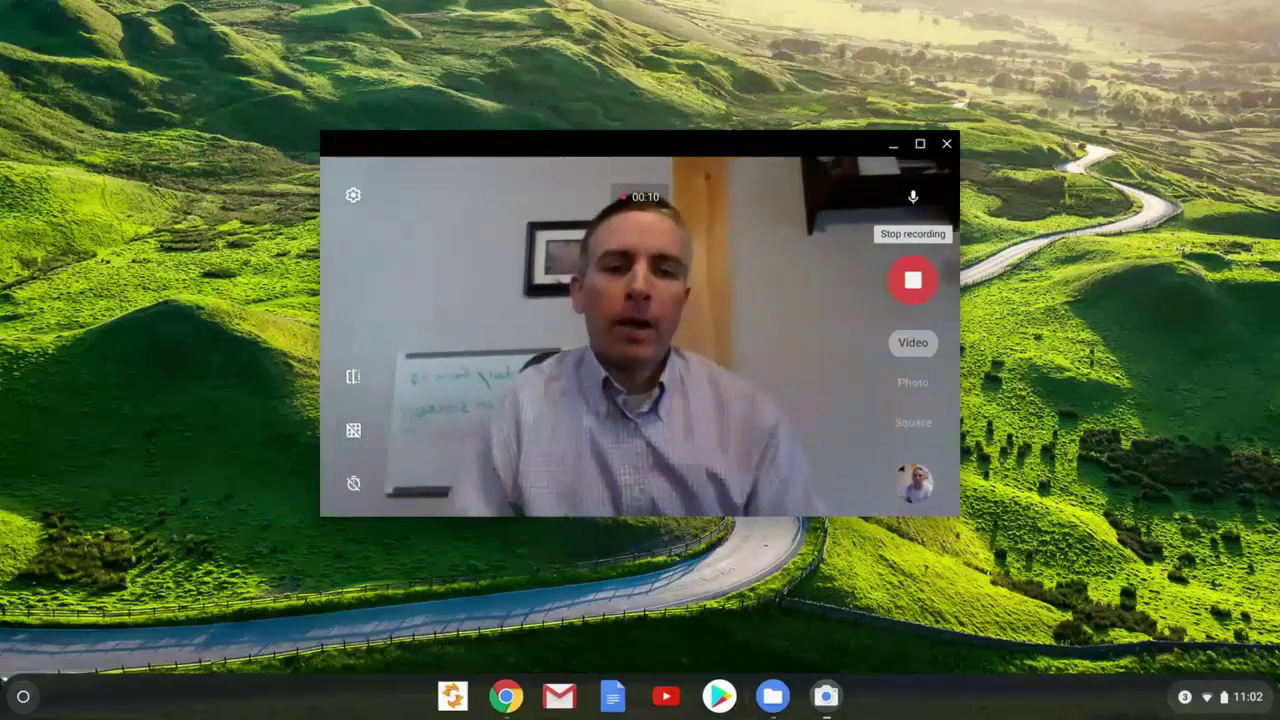
click(911, 285)
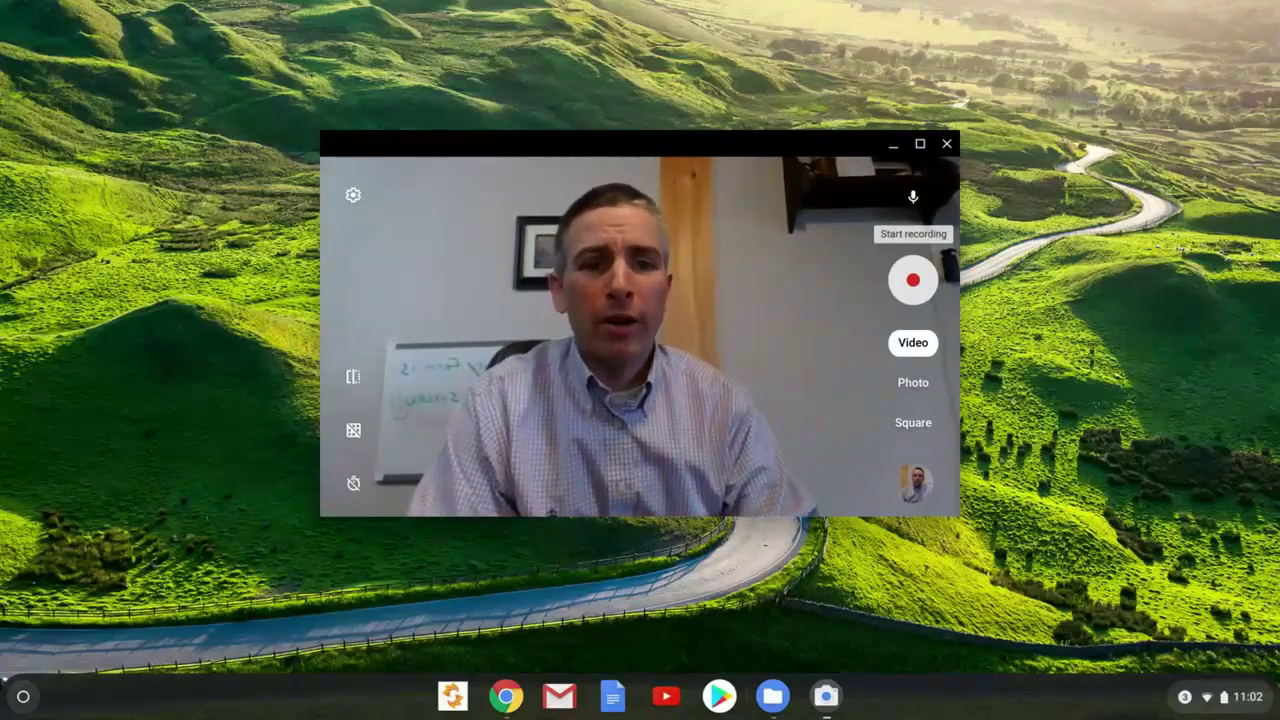
click(947, 143)
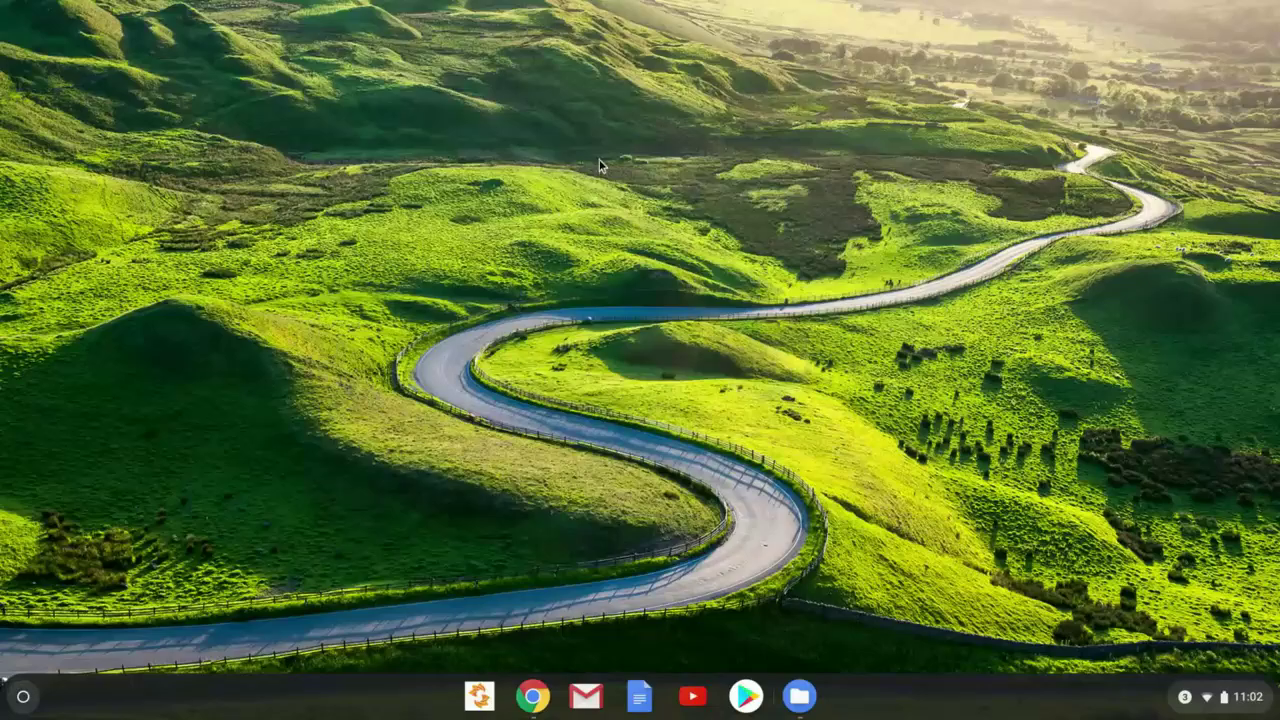
Open the Files app from the Launcher, landing on the Videos folder
click(800, 705)
click(21, 698)
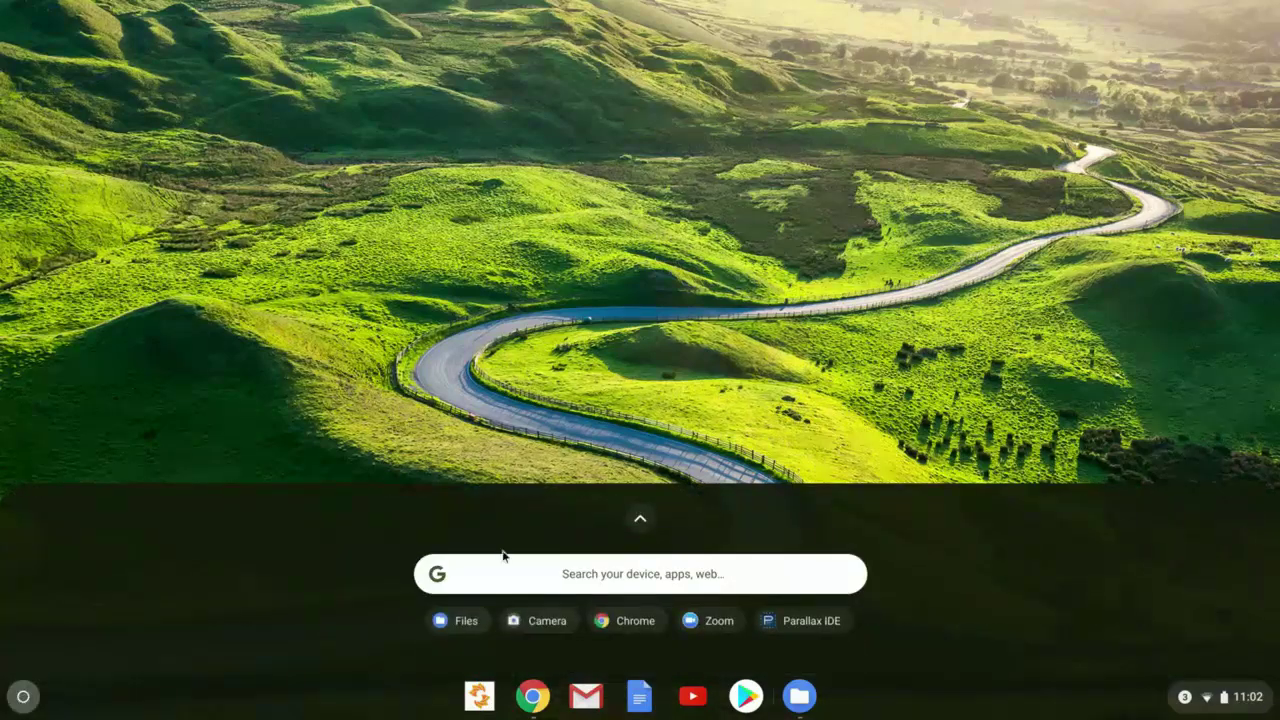
click(577, 568)
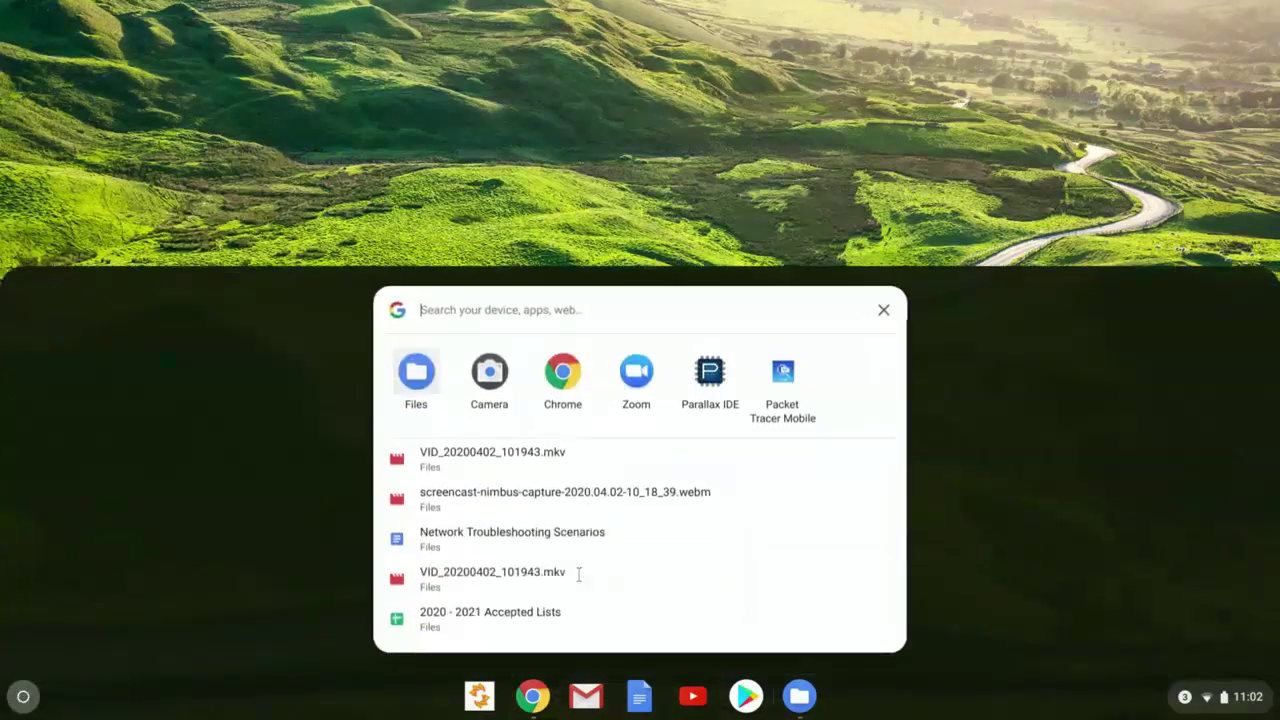
click(417, 372)
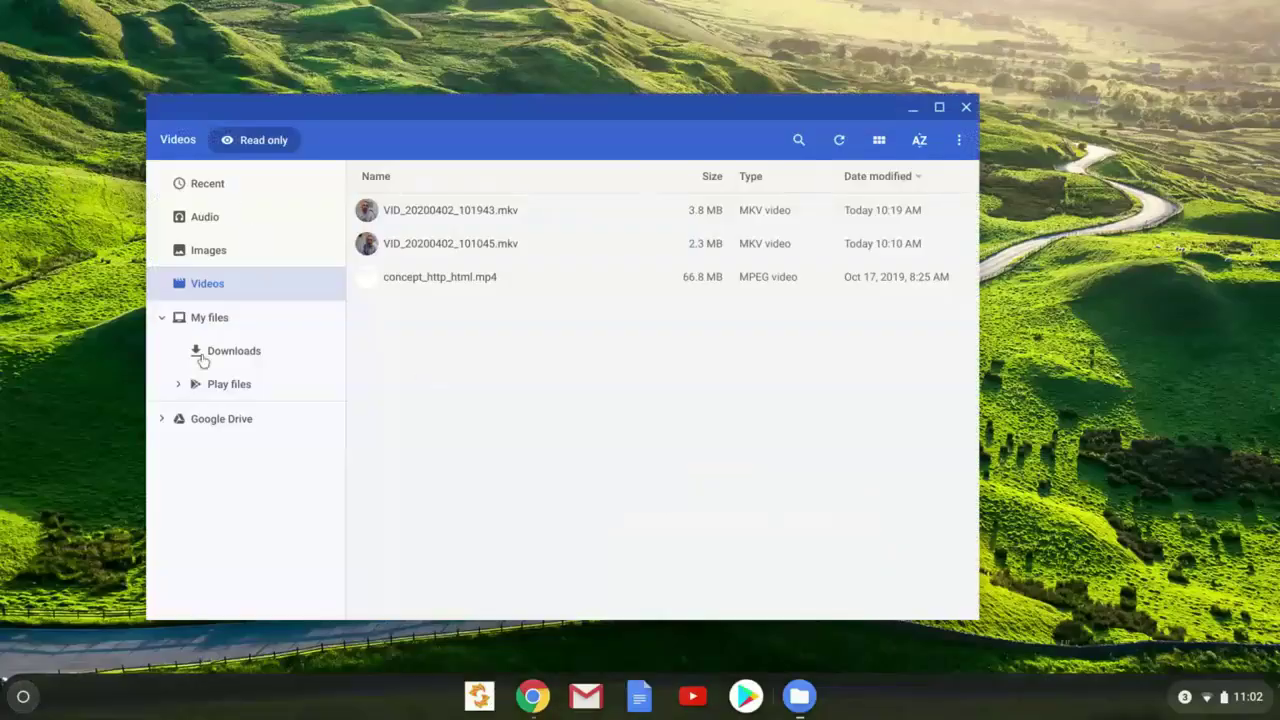
Refresh the Videos folder and select the new recording VID_20200402_110226.mkv
click(213, 290)
click(838, 142)
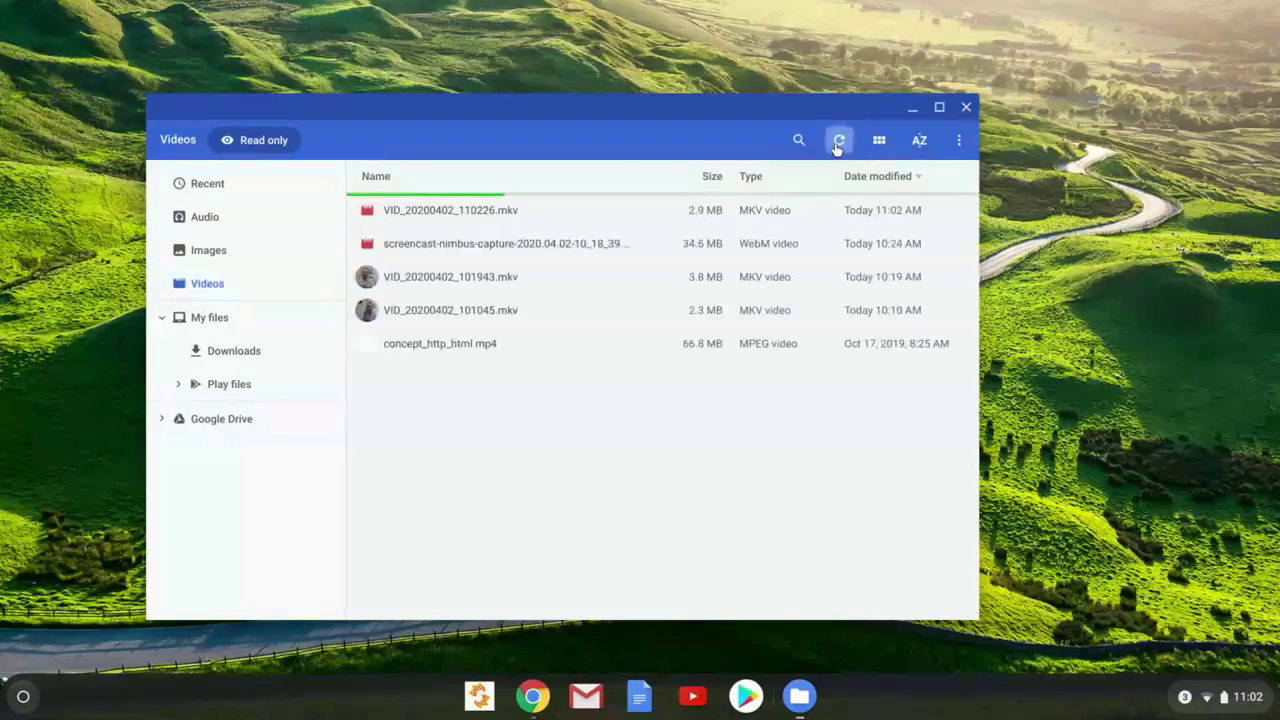
click(505, 211)
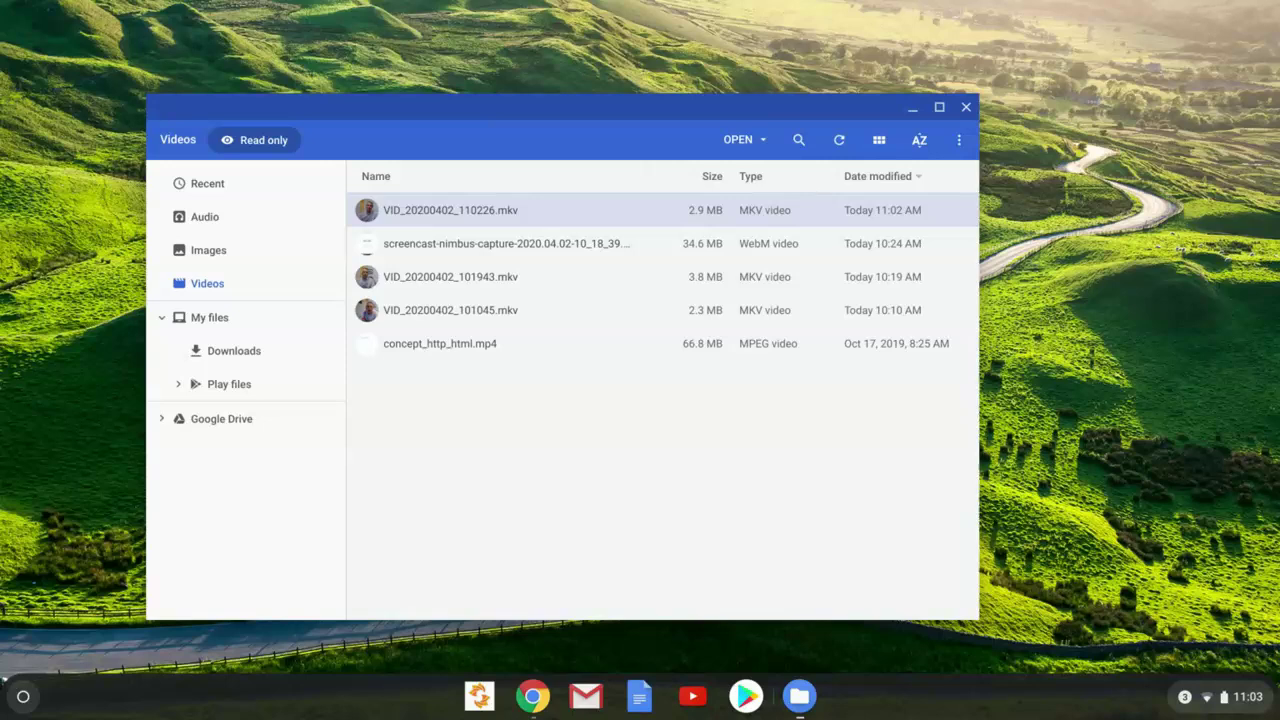
Bring Chrome back up and go to Google Drive
click(537, 703)
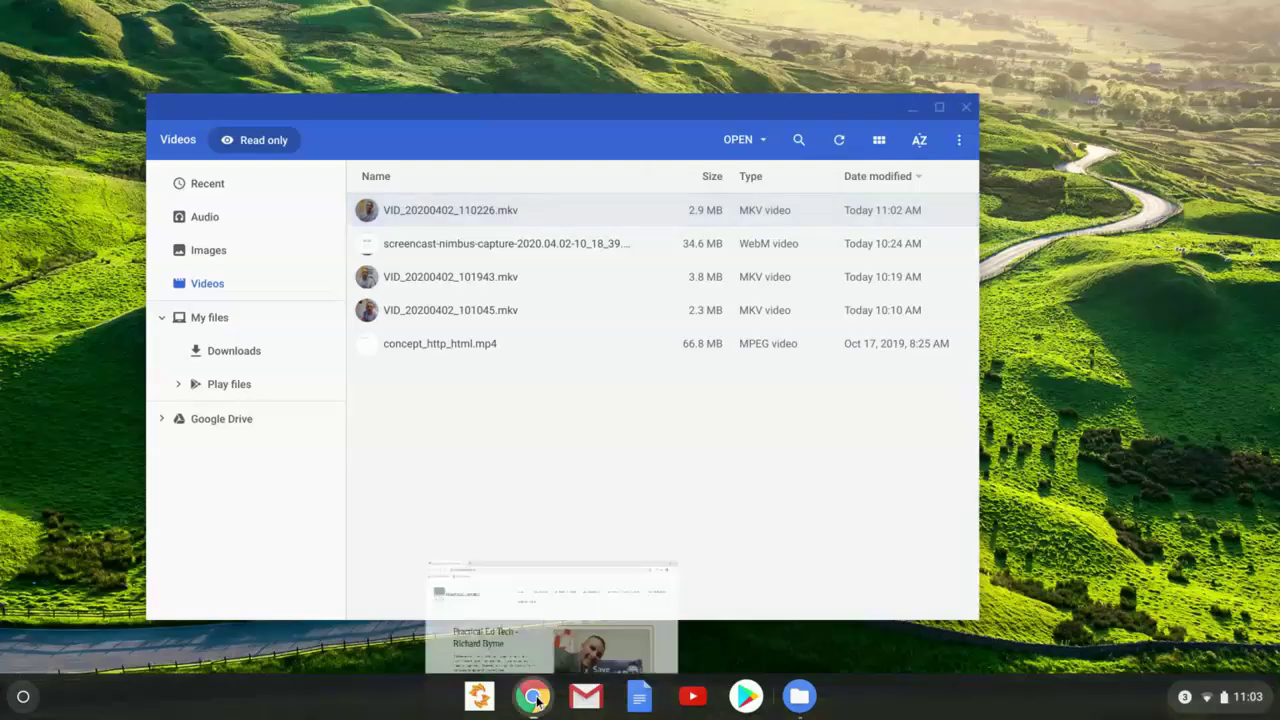
click(303, 42)
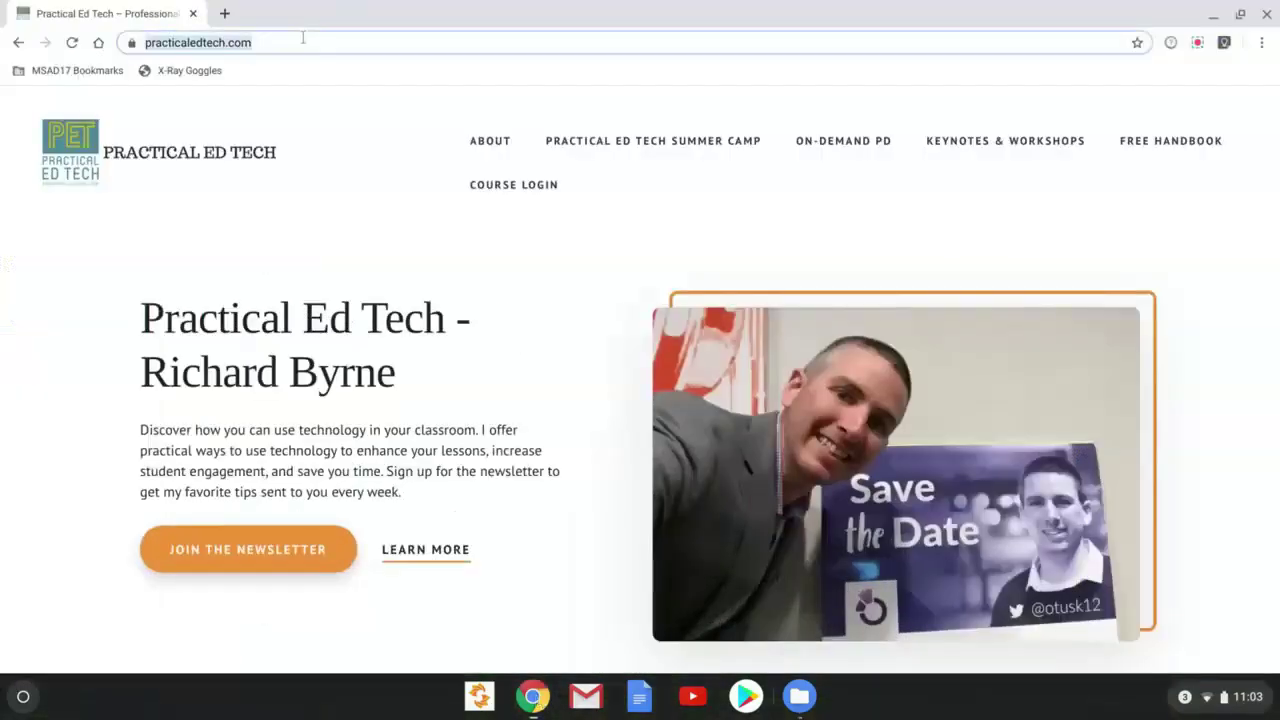
text(drive.google.com/drive/my-drive)
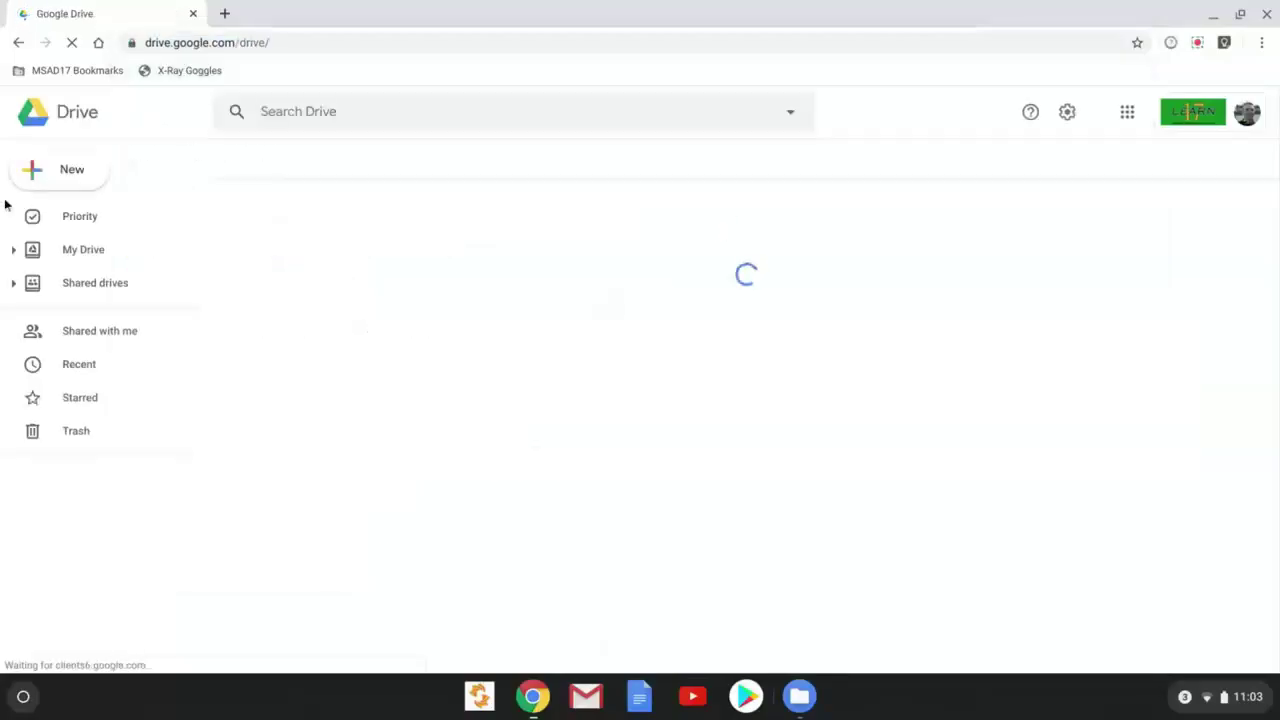
Upload VID_20200402_110226.mkv from the computer into My Drive
click(67, 175)
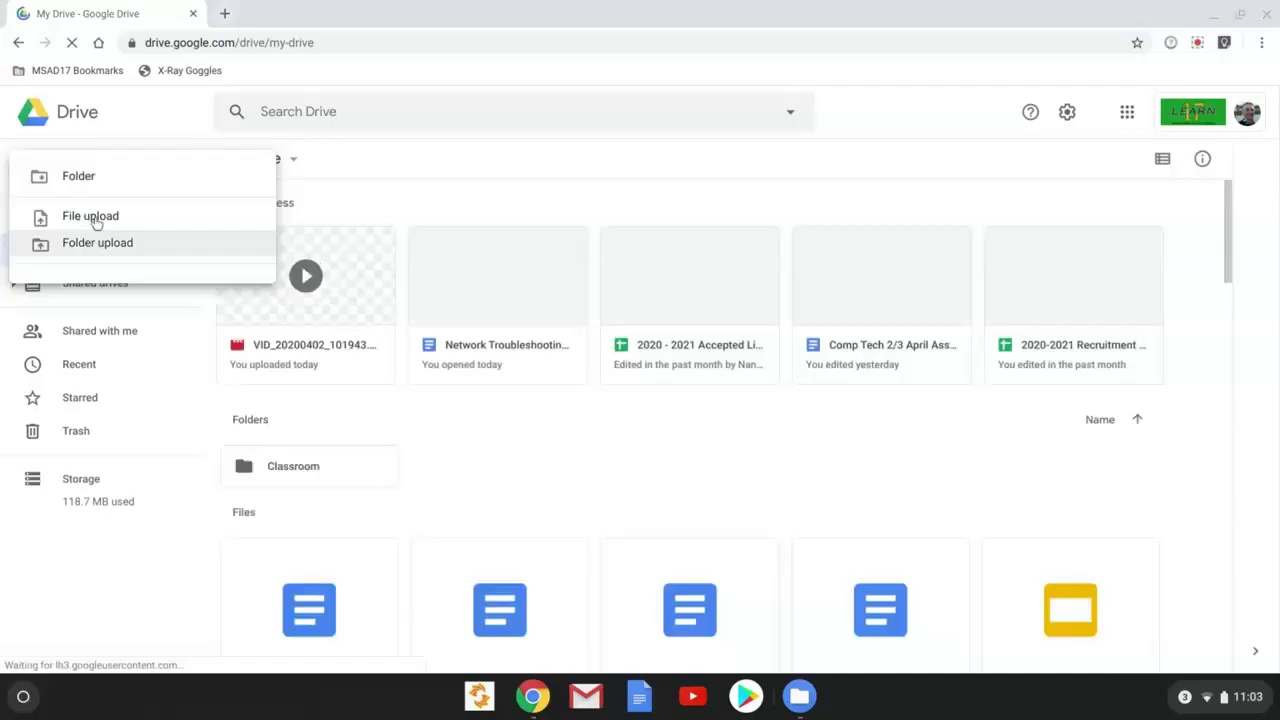
click(92, 216)
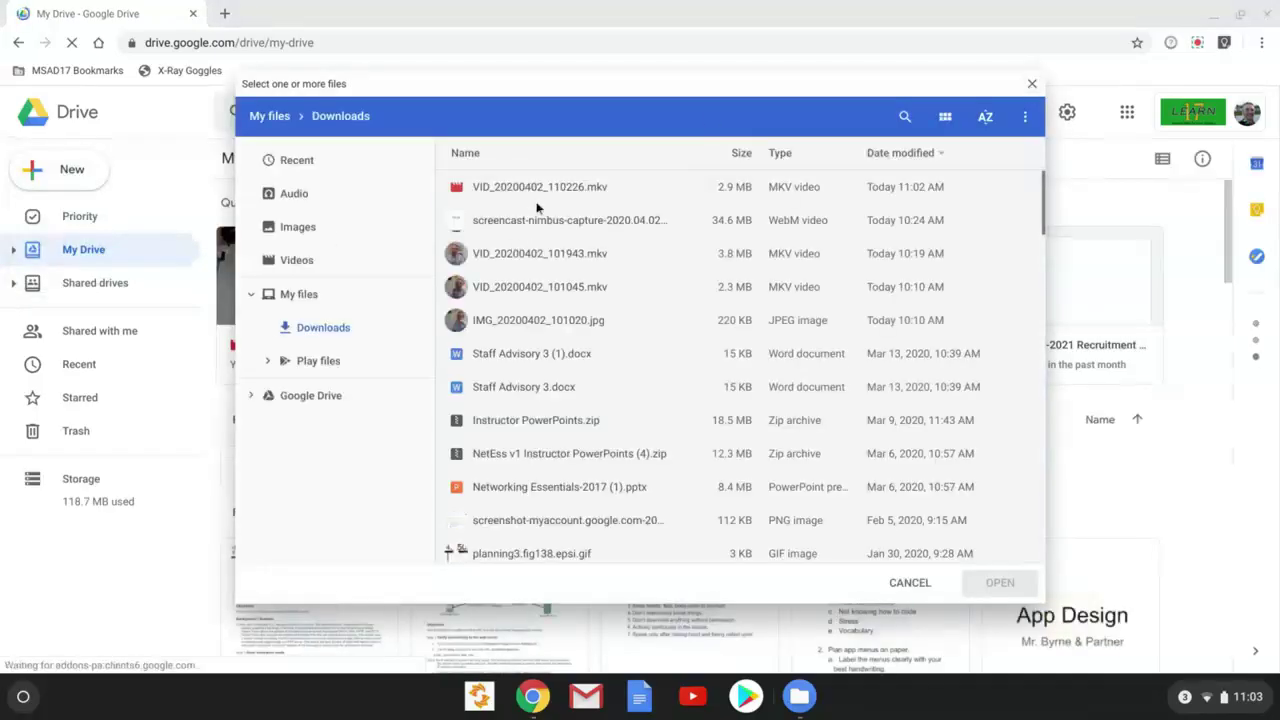
click(547, 192)
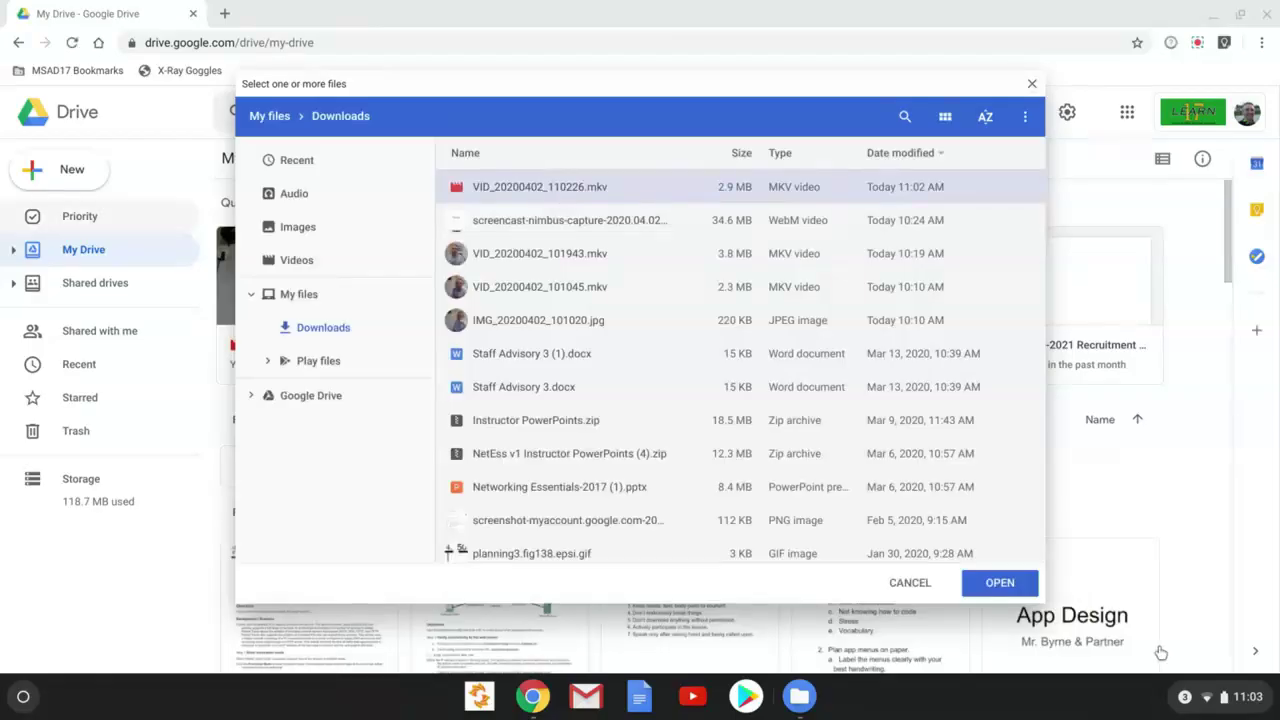
click(1015, 588)
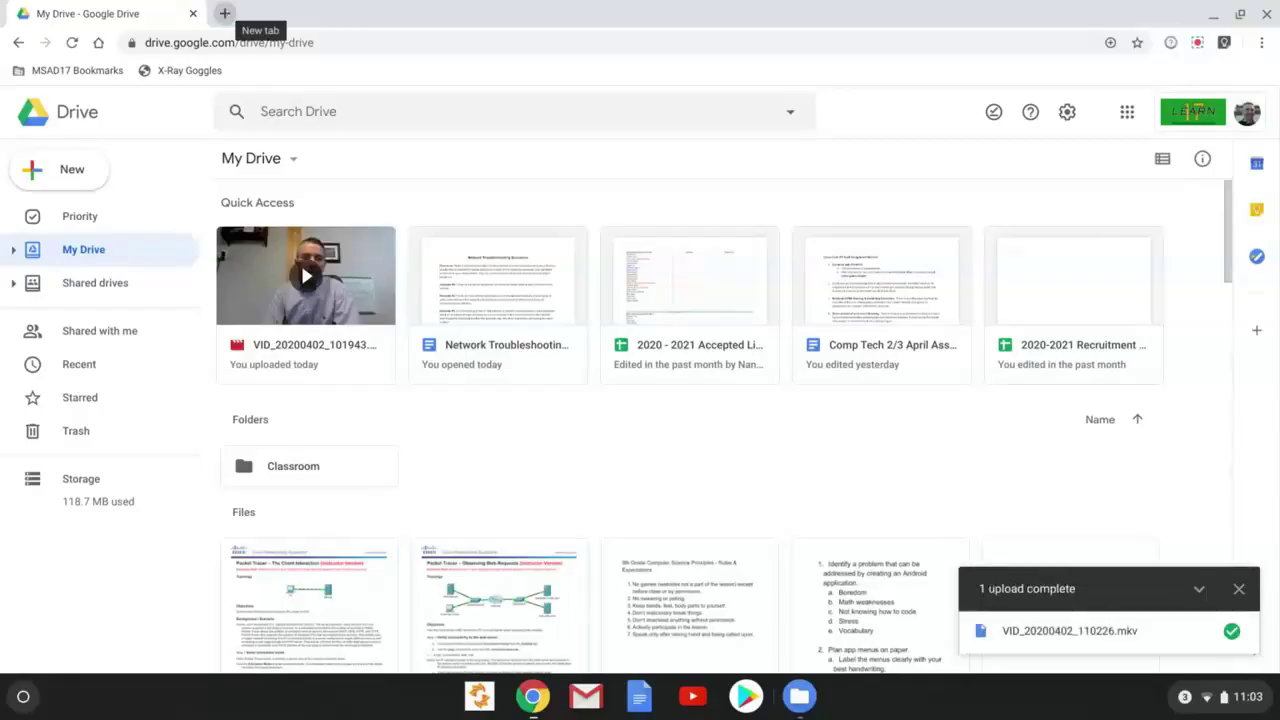
Go to the youtube.com/upload page
click(398, 45)
text(youtube.com/)
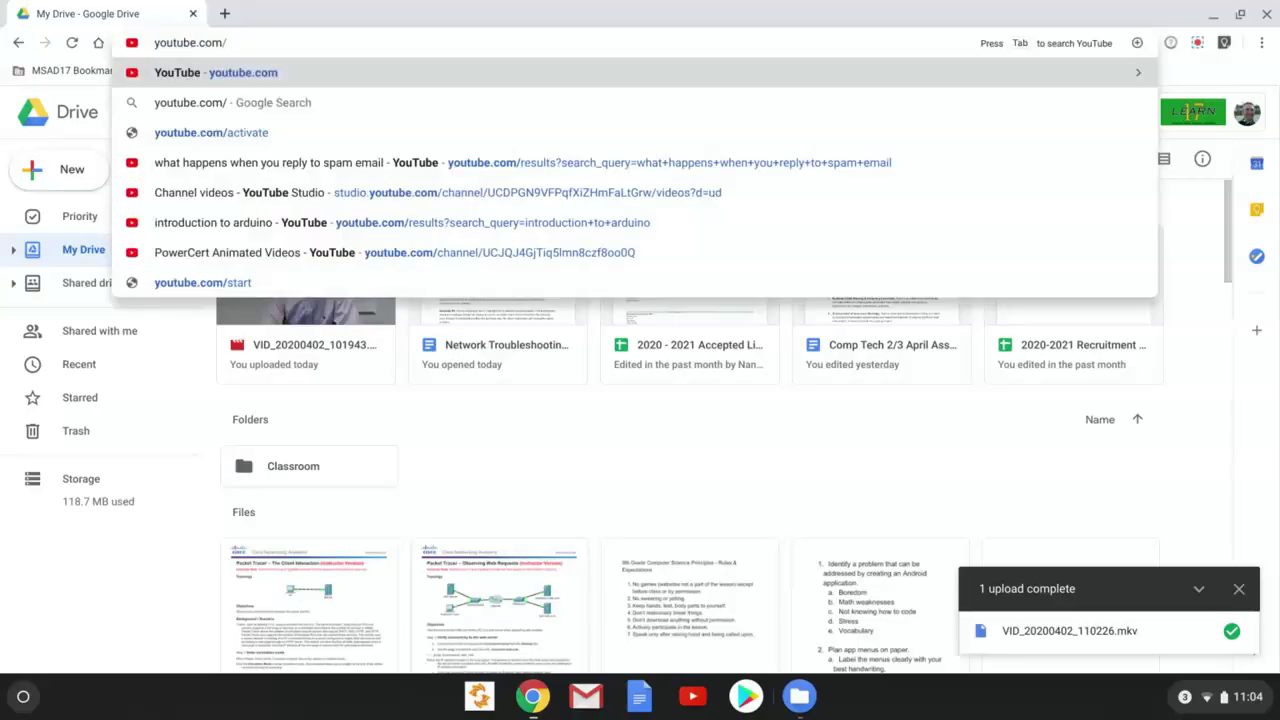
text(upload)
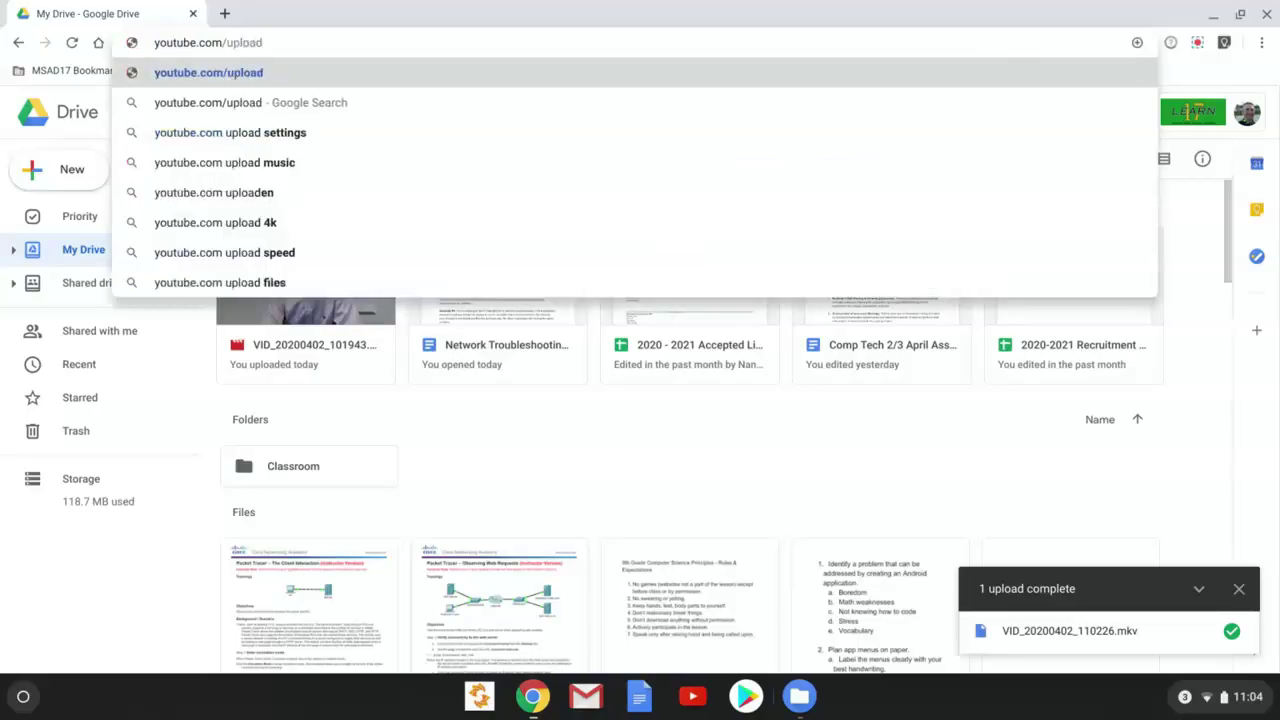
key(Return)
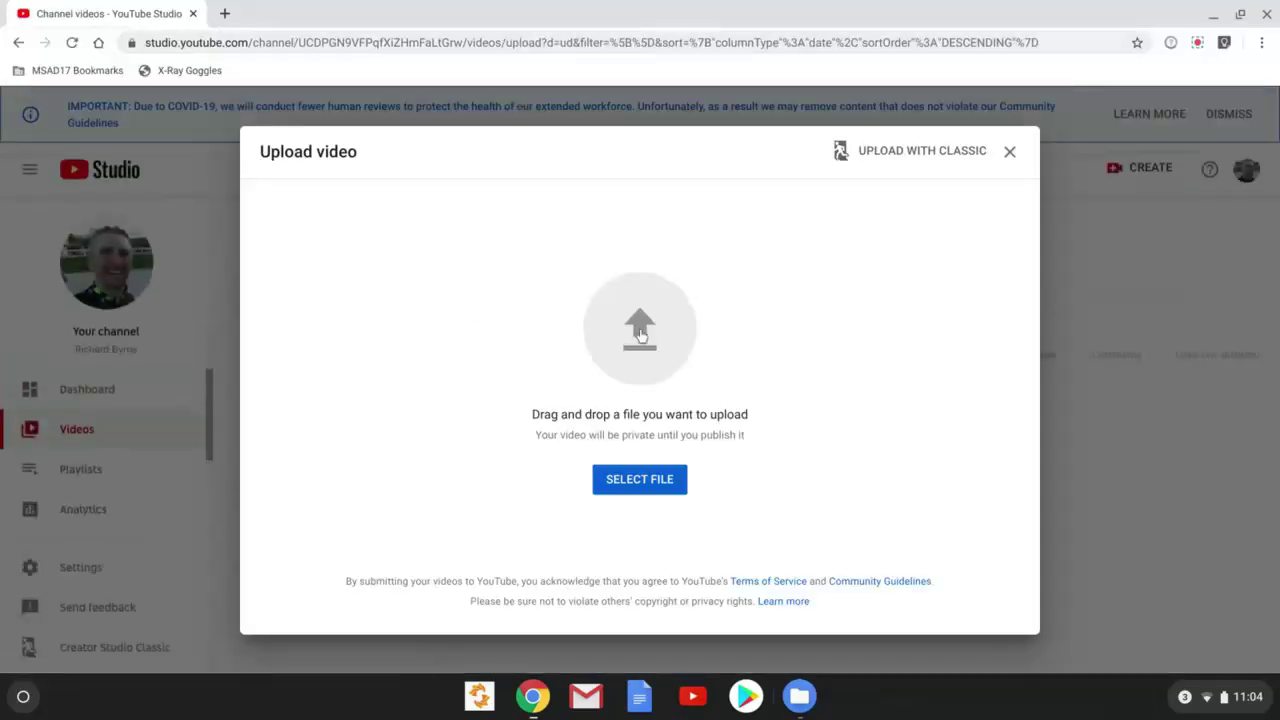
Upload VID_20200402_110226.mkv from Downloads as a new YouTube video
click(641, 336)
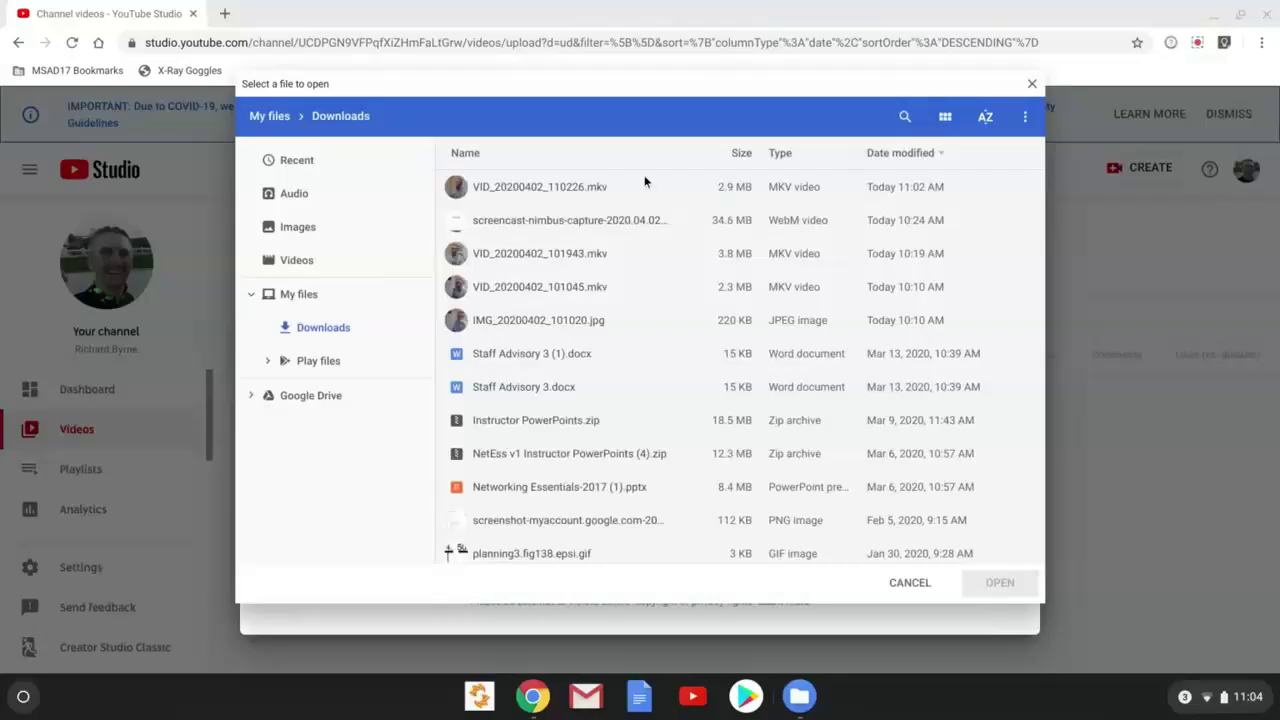
click(566, 188)
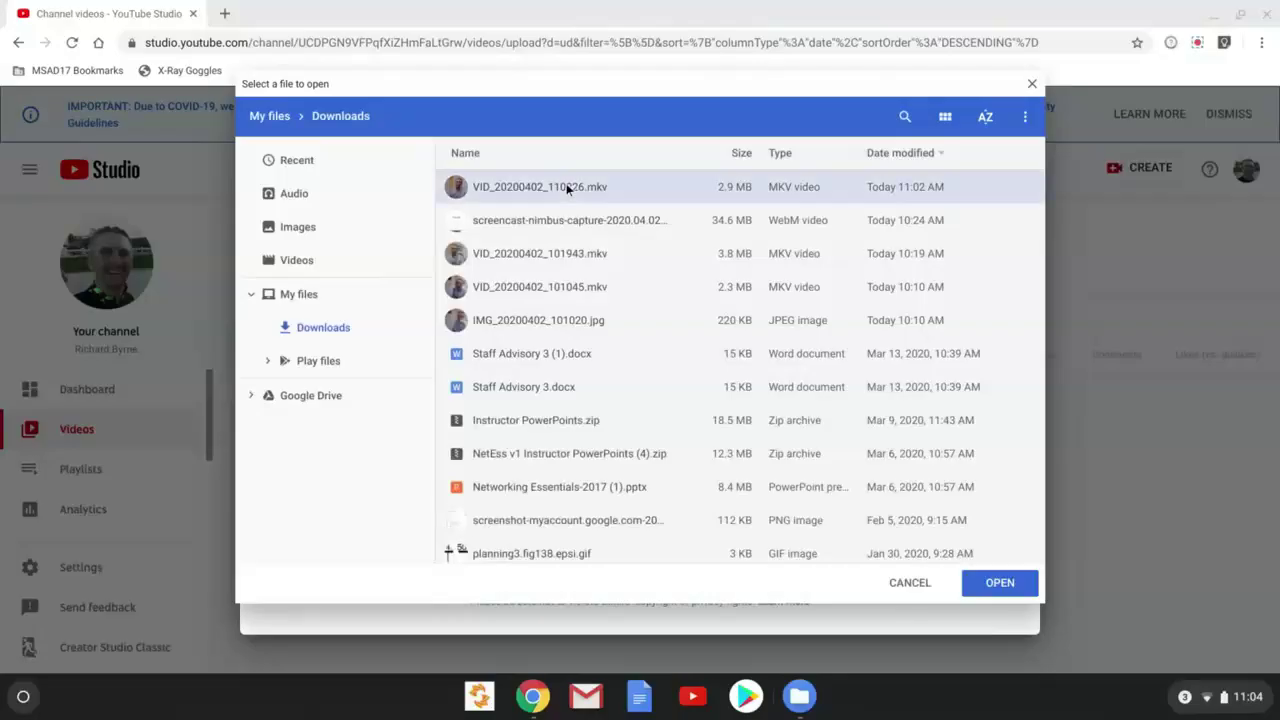
click(1000, 583)
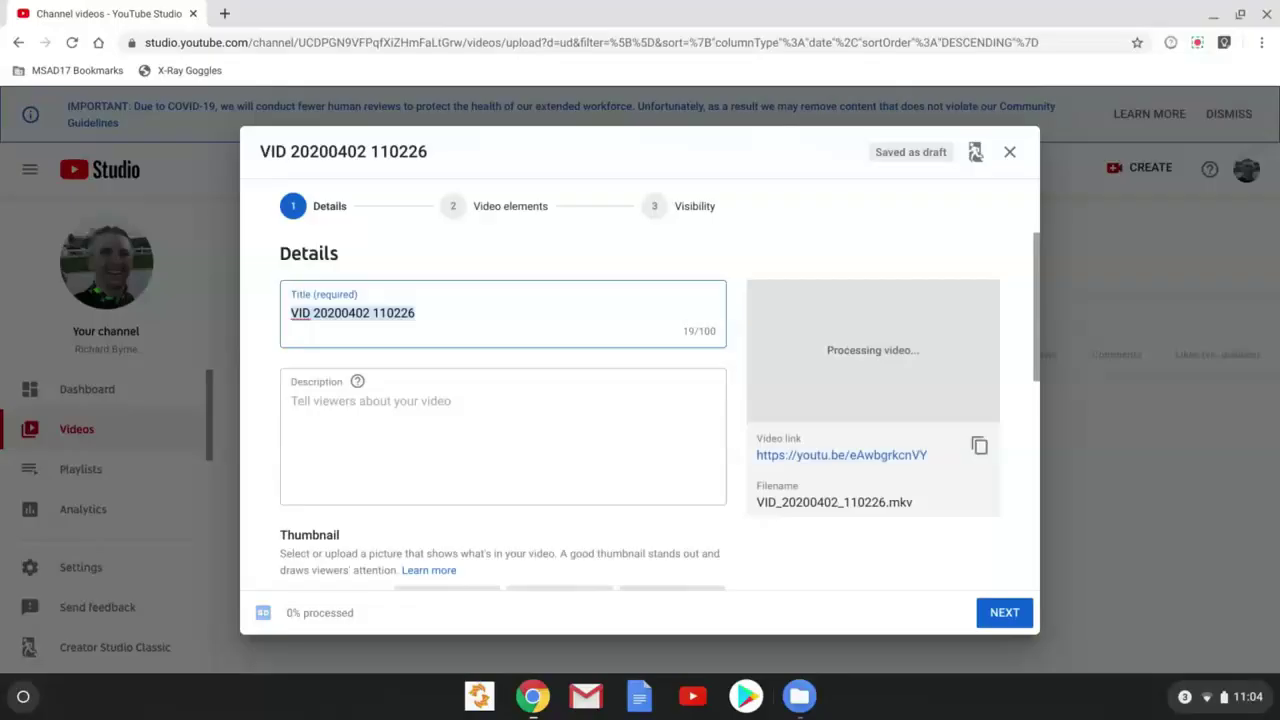
Replace the default title with 'What About This Joke?'
key(ctrl+a)
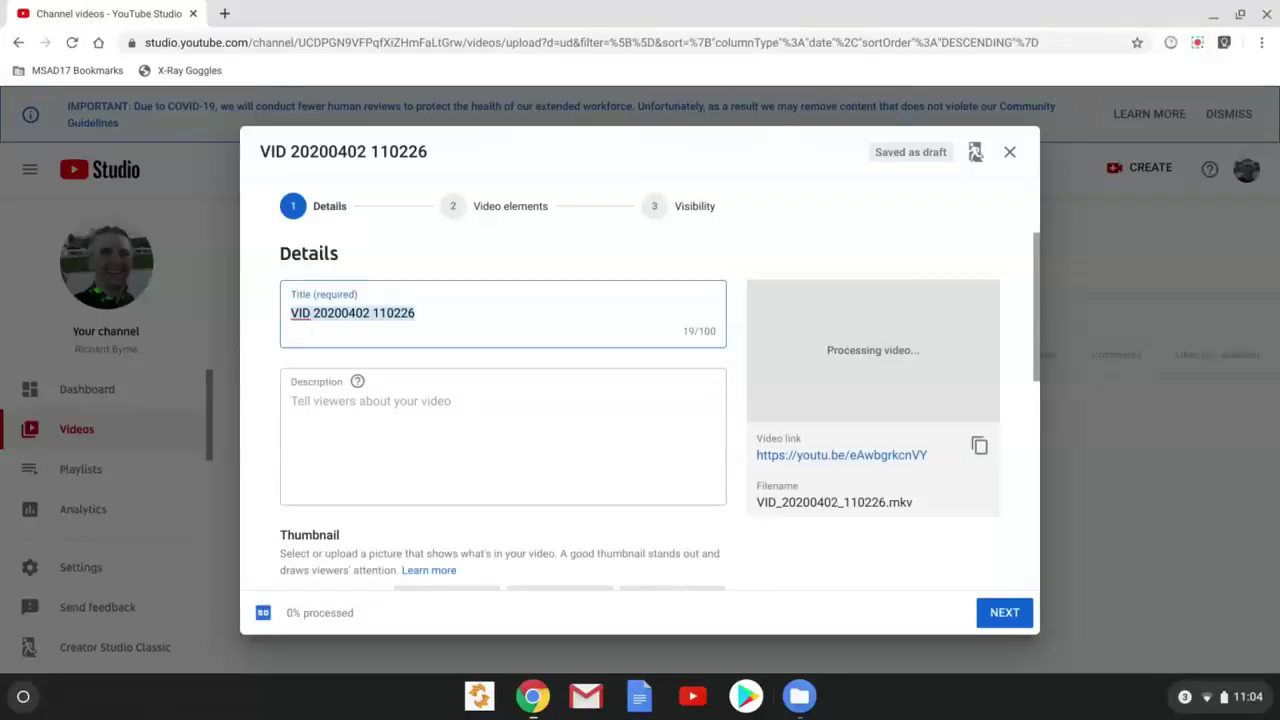
key(BackSpace)
text(What)
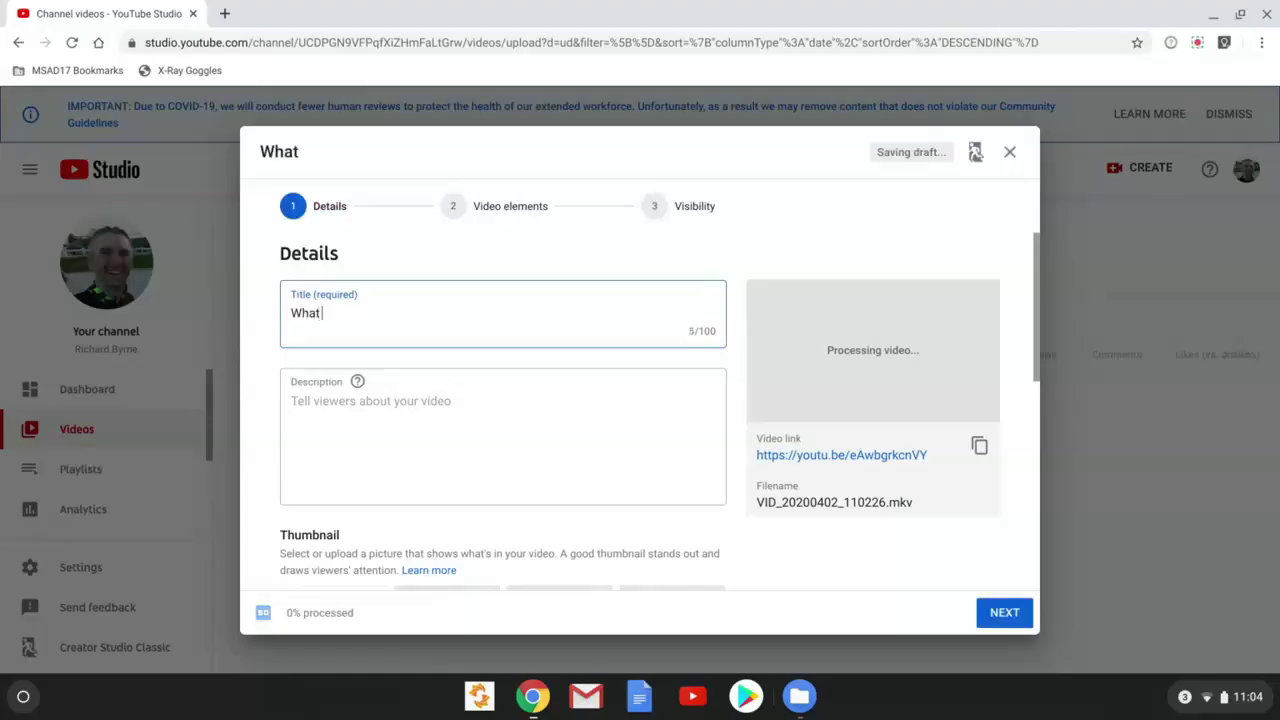
text(About THis)
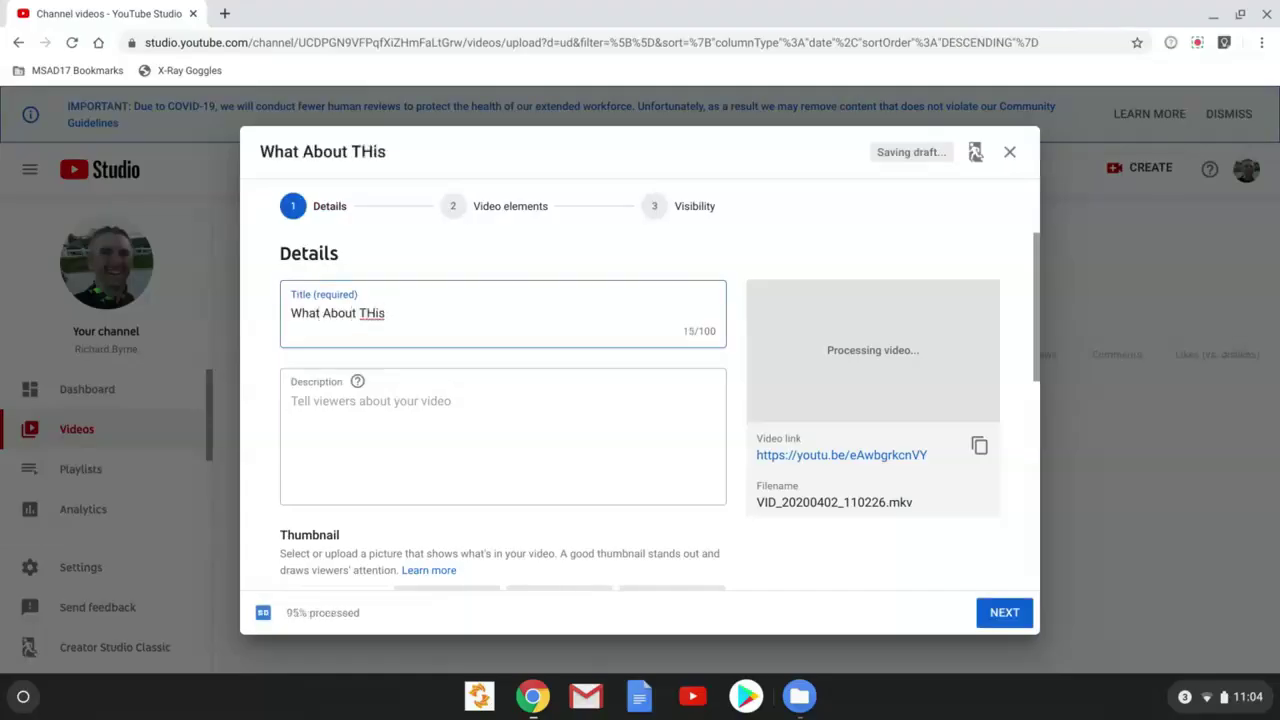
text(is J)
text(oke?)
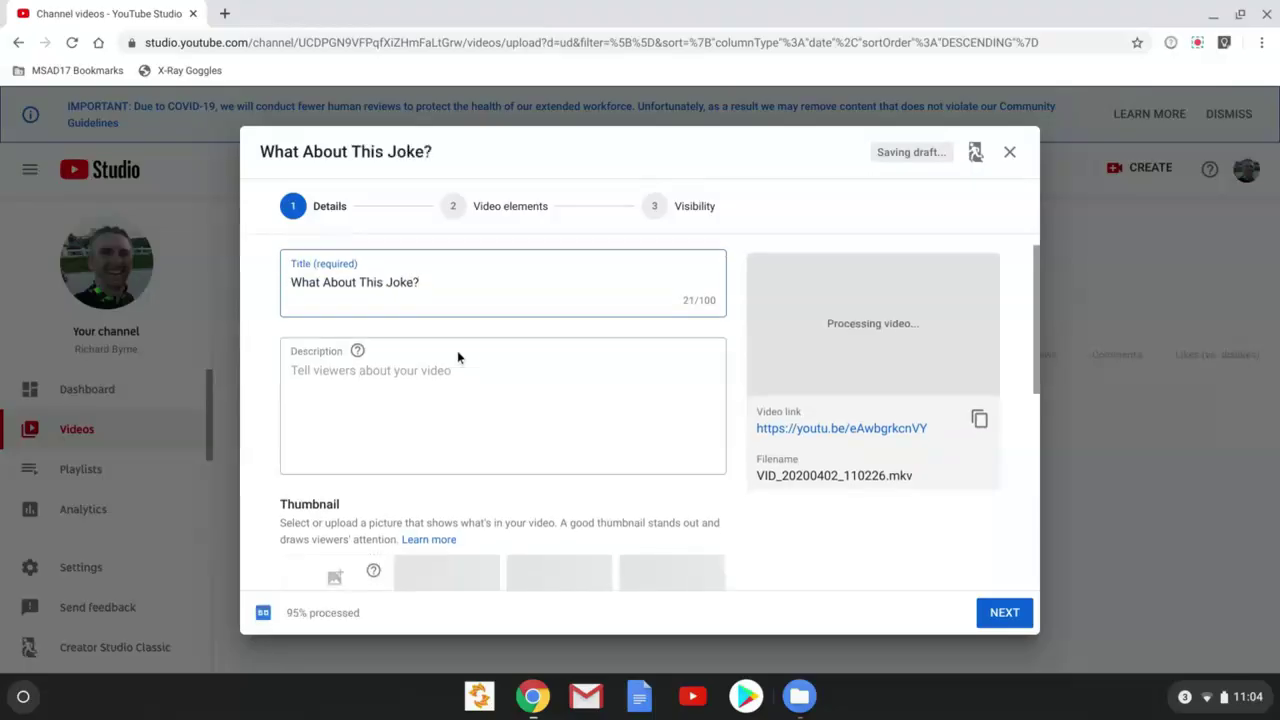
Mark the video as not made for kids
scroll(457, 350, down, 3)
scroll(457, 357, down, 3)
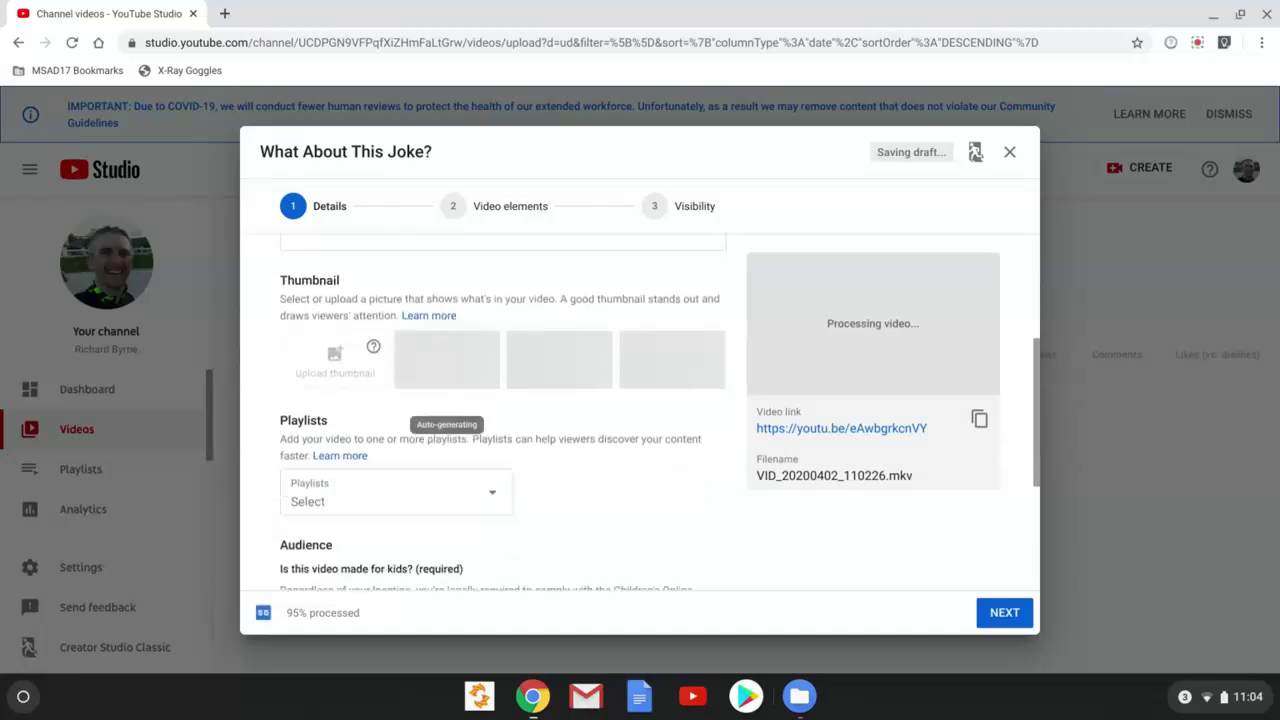
scroll(457, 357, down, 5)
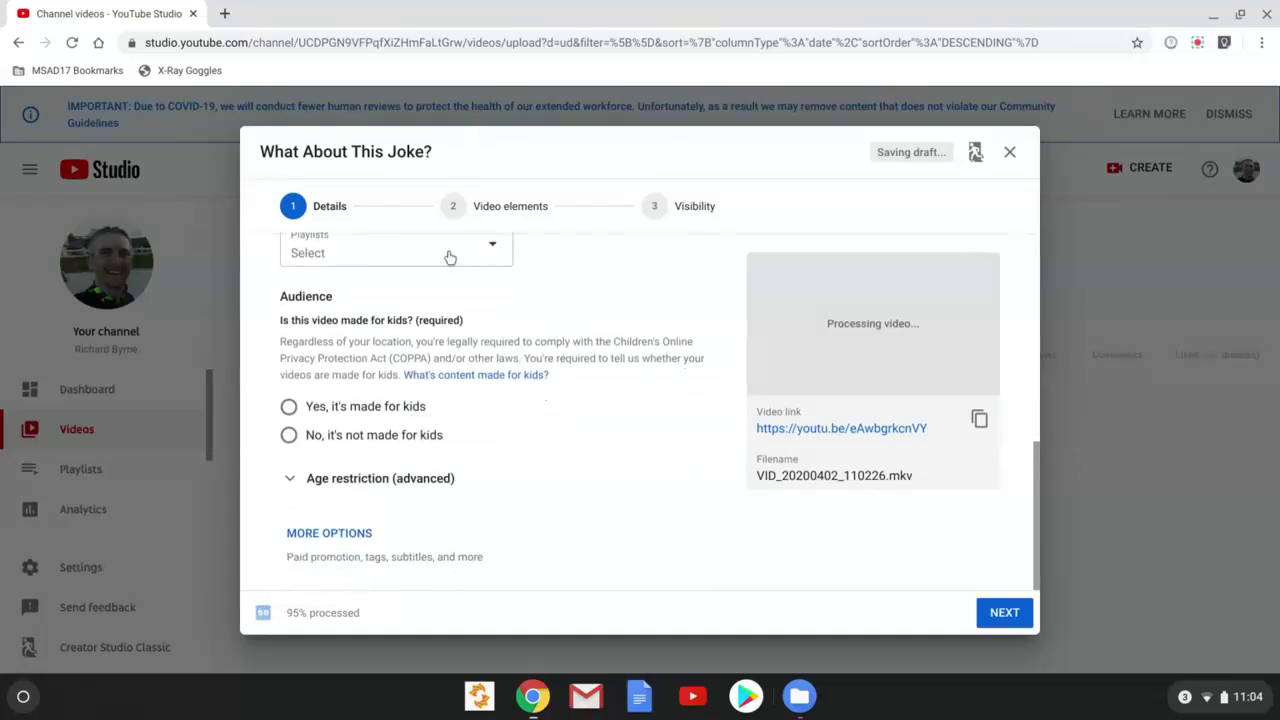
click(288, 437)
Set comment visibility to Disable comments under More Options
click(329, 537)
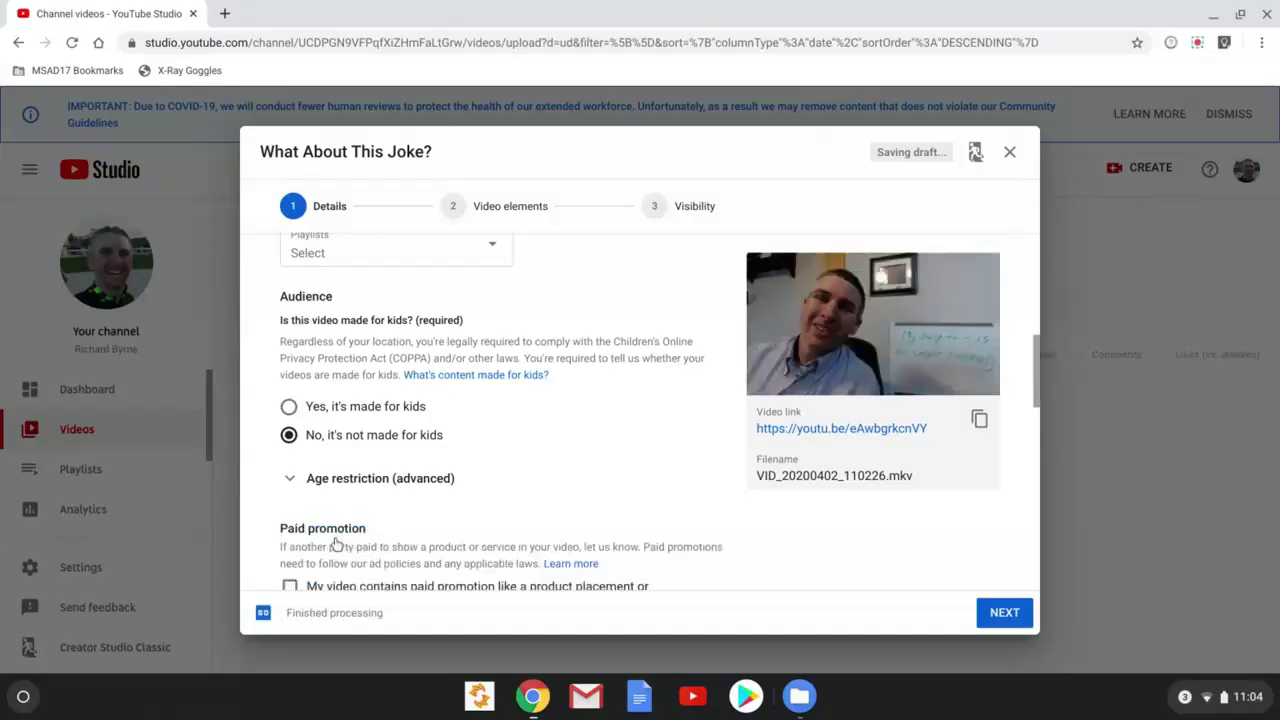
scroll(507, 422, down, 5)
scroll(507, 422, down, 1)
scroll(507, 422, down, 2)
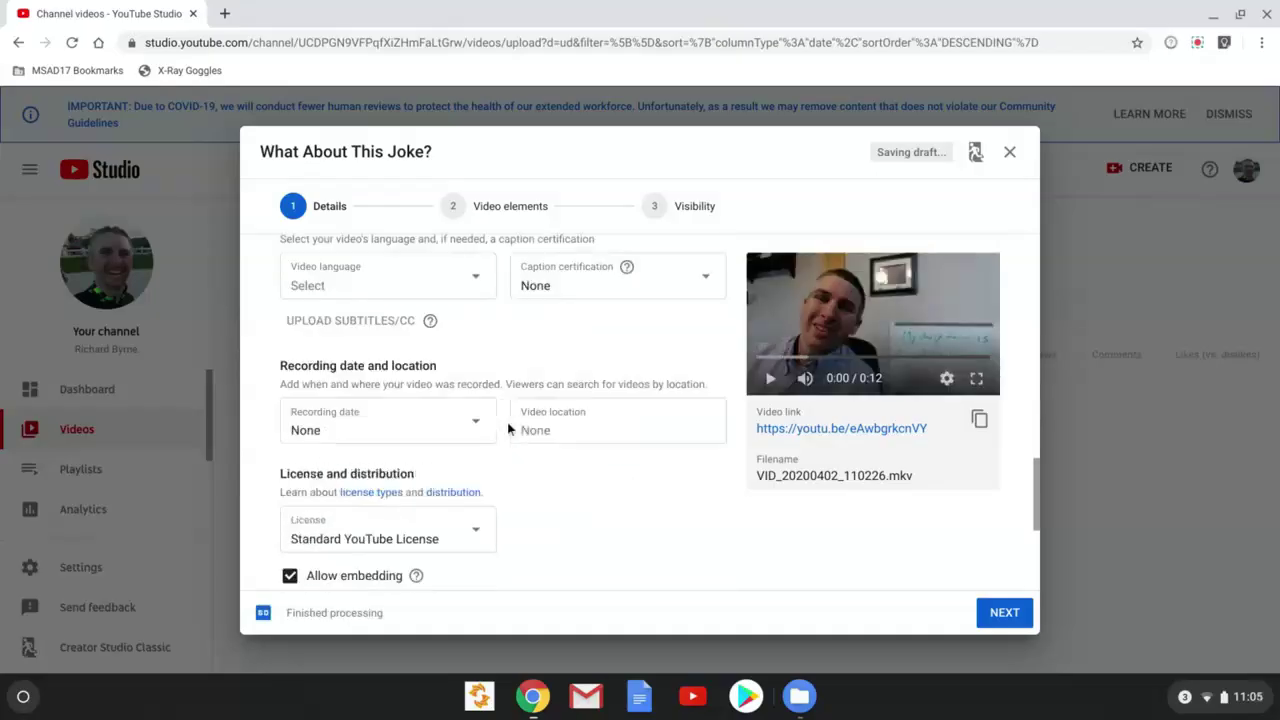
scroll(507, 422, down, 3)
scroll(507, 422, down, 1)
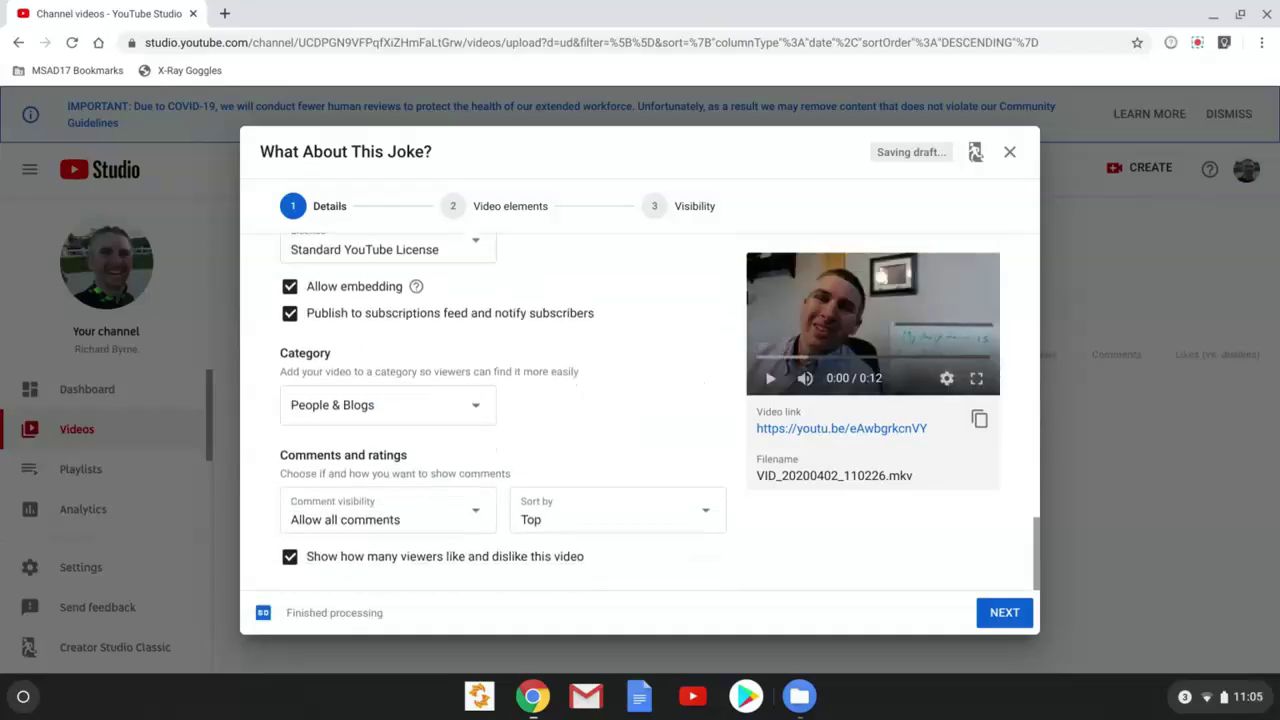
click(390, 520)
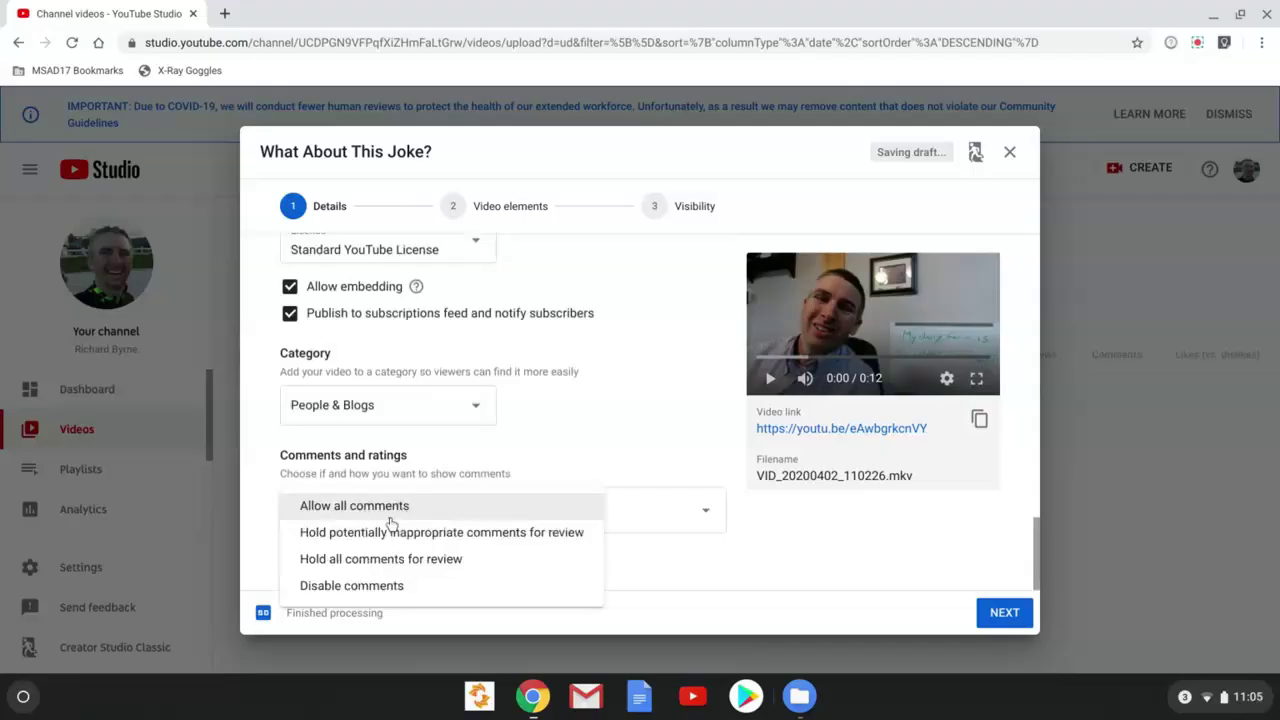
click(374, 594)
click(372, 592)
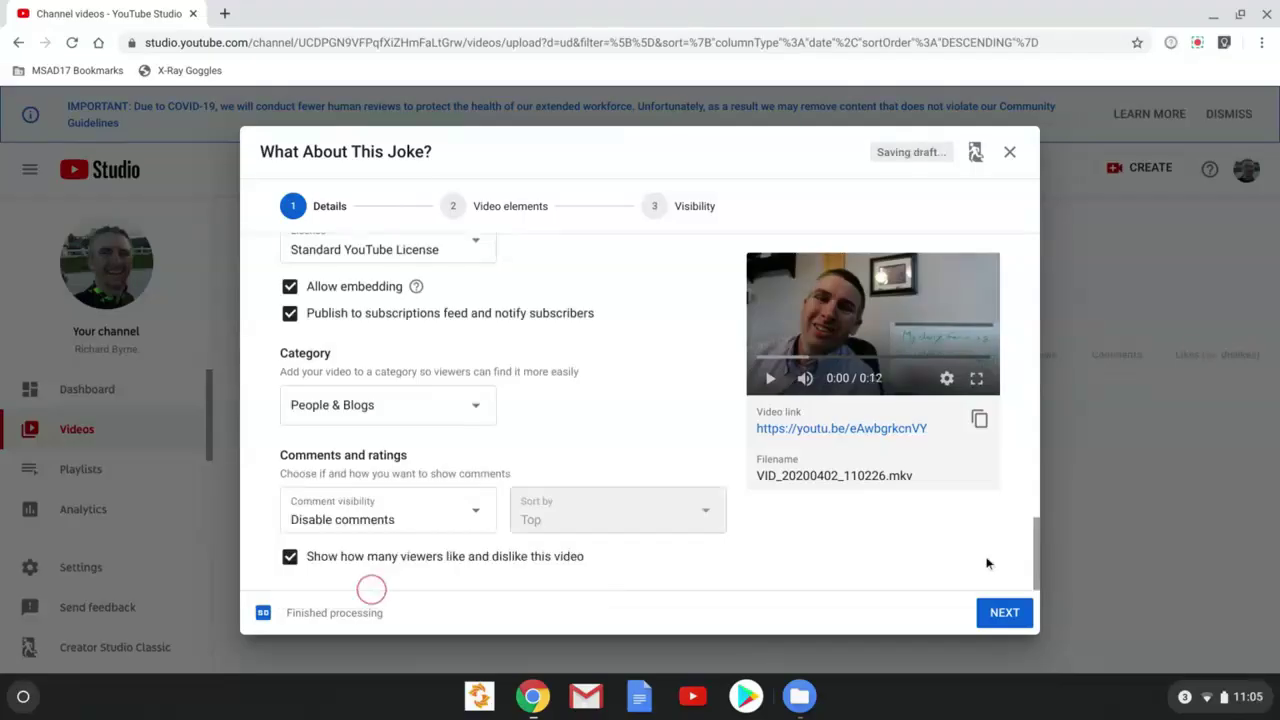
Advance to the Visibility step, choose Unlisted, and save the video
click(1015, 620)
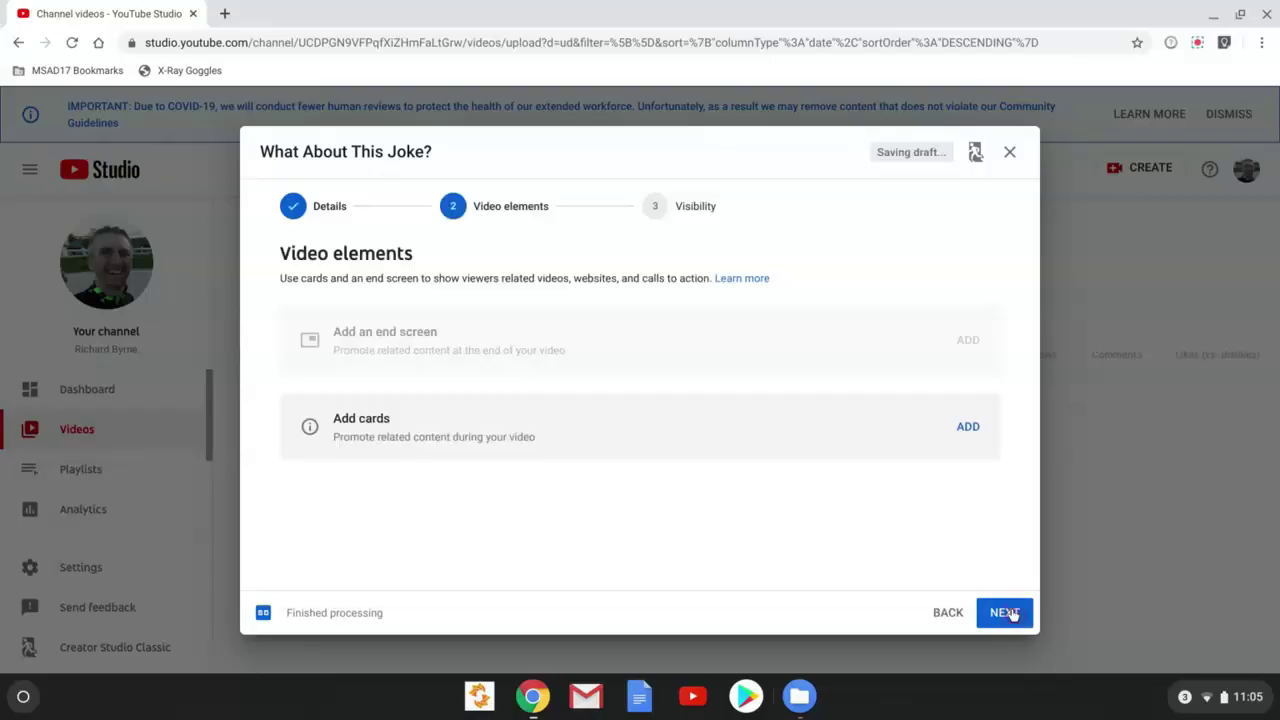
click(1008, 614)
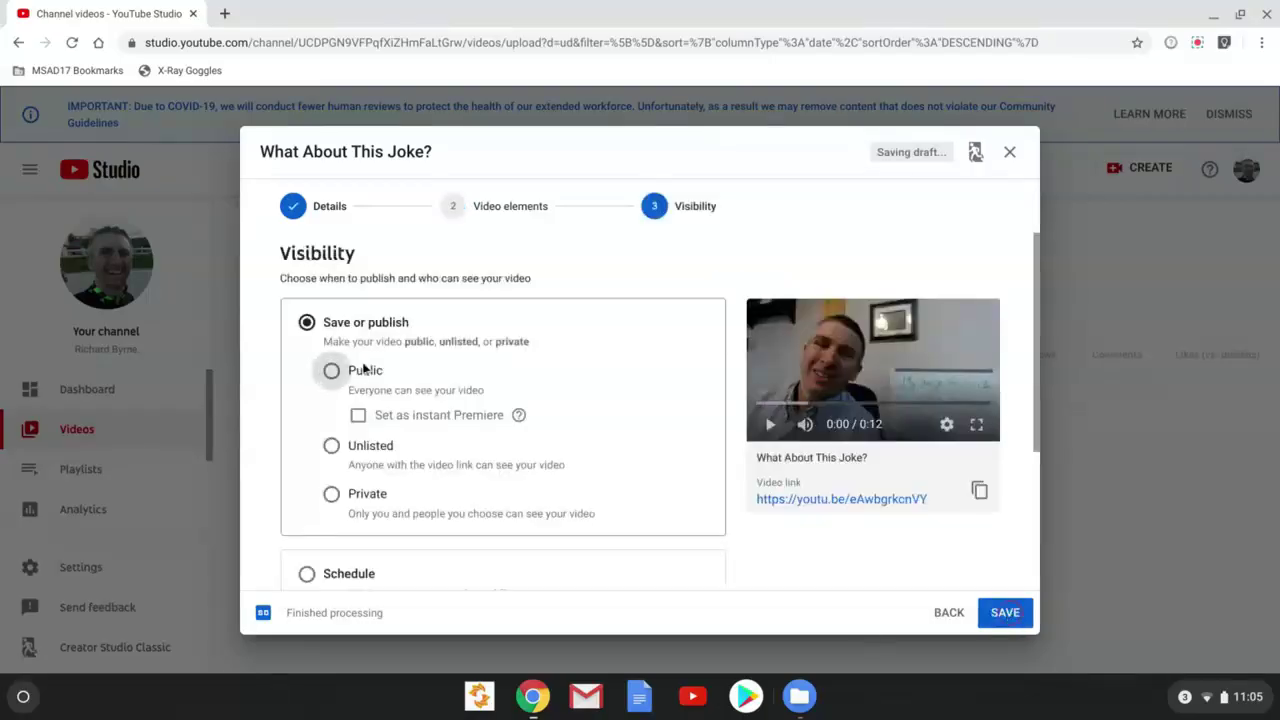
click(332, 446)
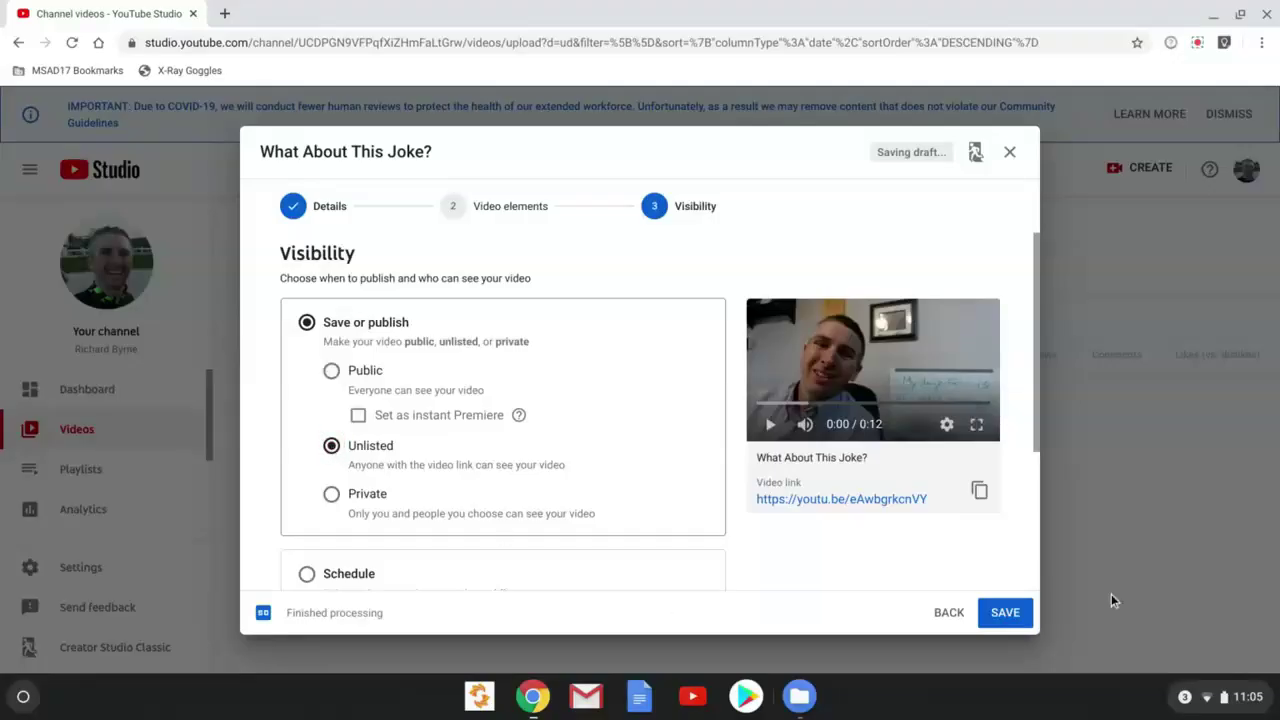
click(1018, 620)
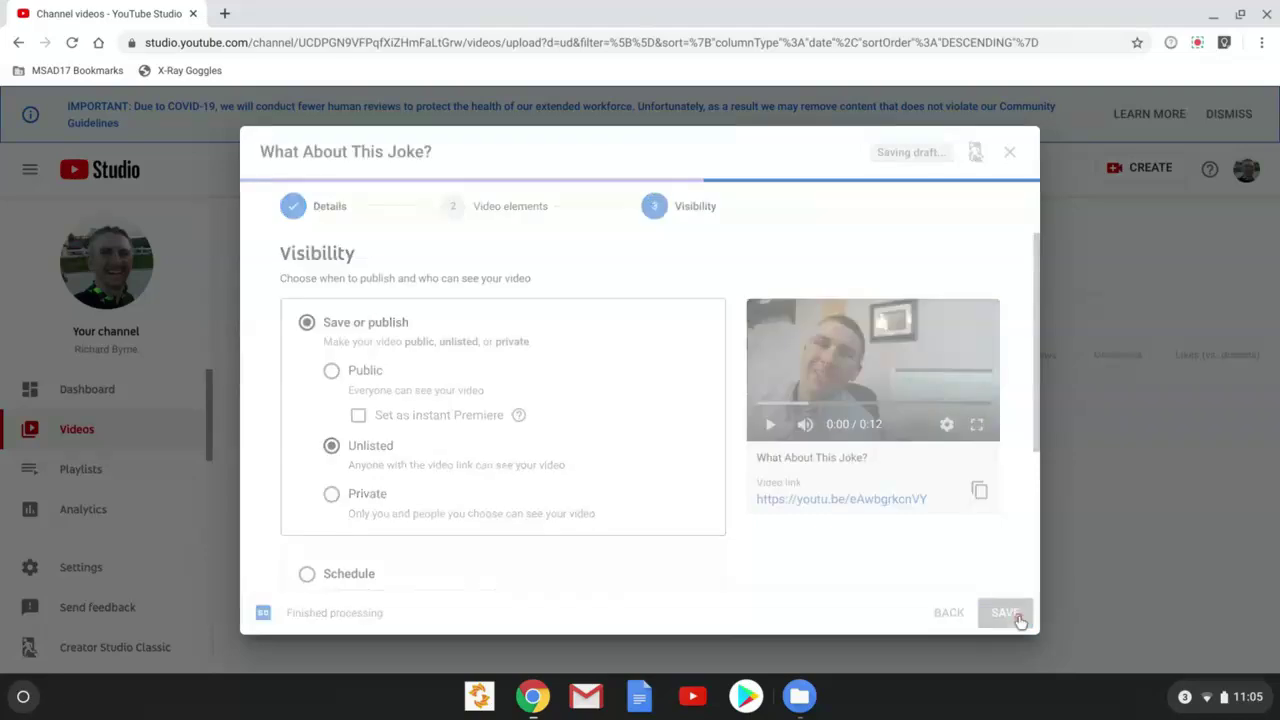